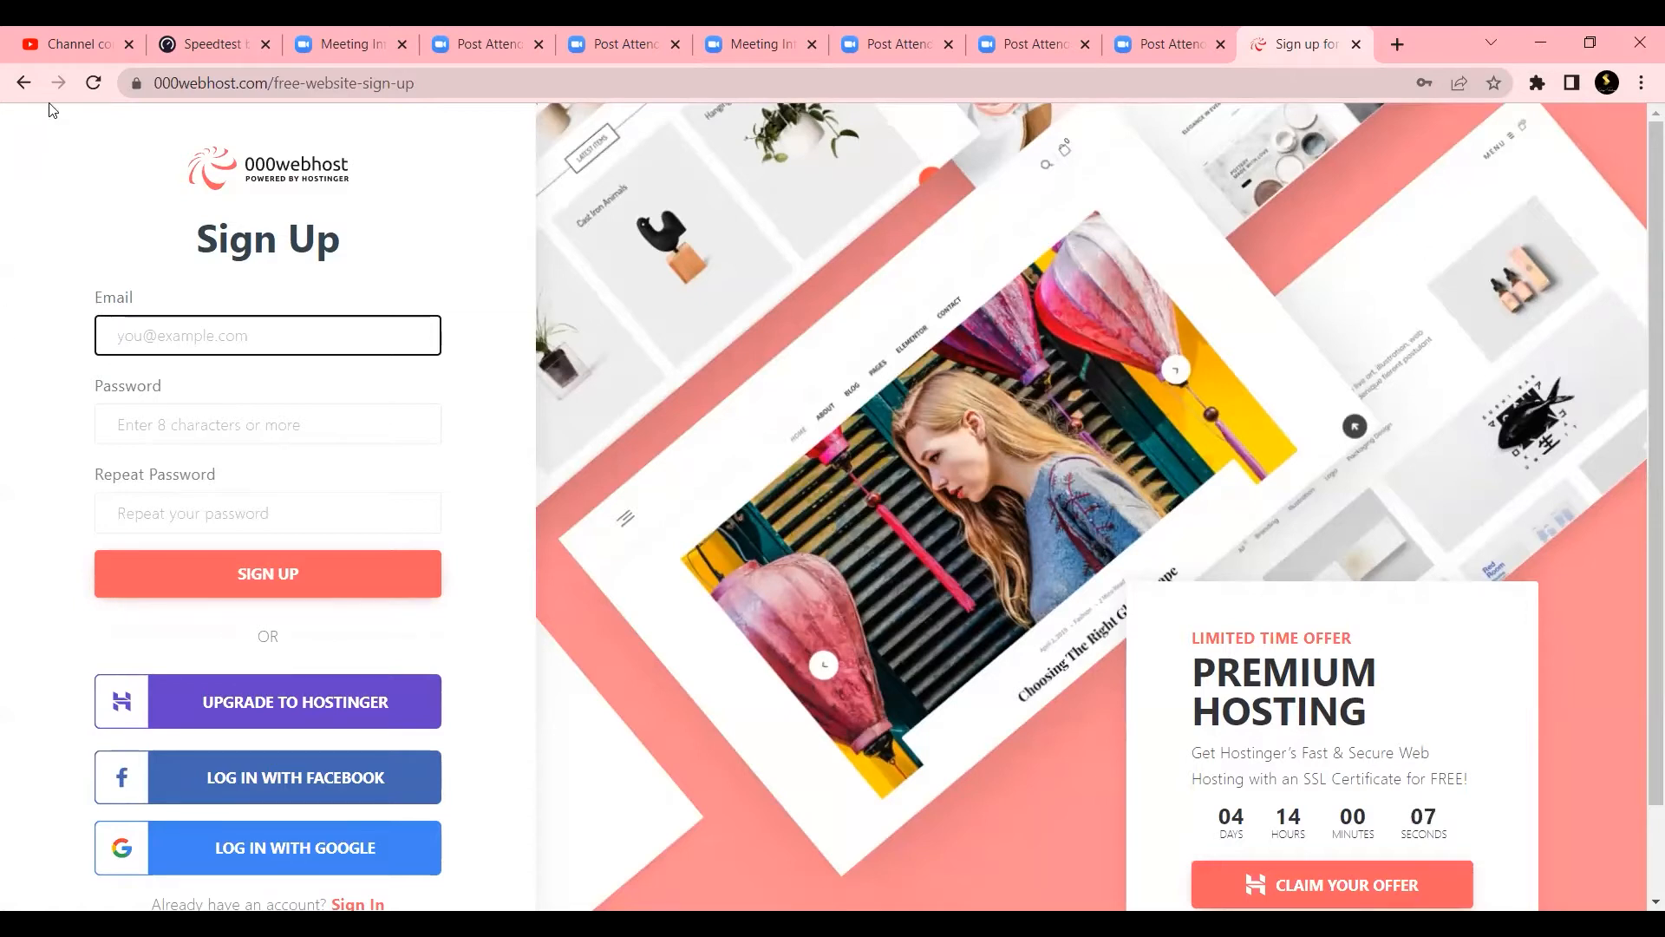
# Step: Return to the Log In form and sign in with the prefilled email and password
pyautogui.click(23, 87)
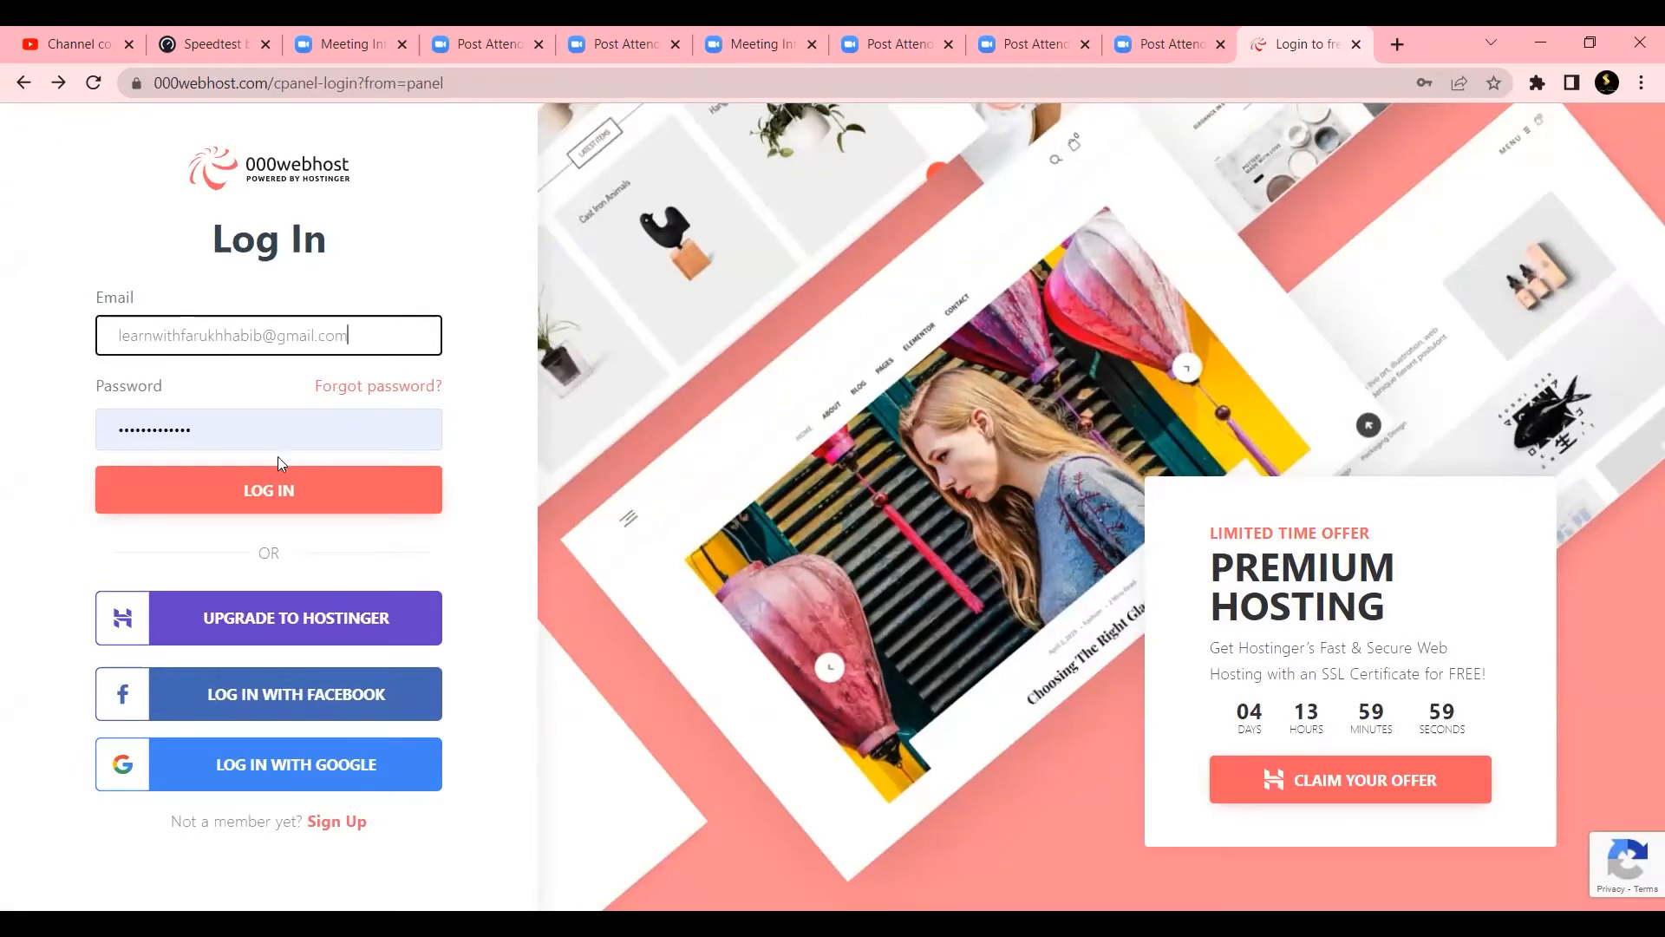
pyautogui.click(277, 494)
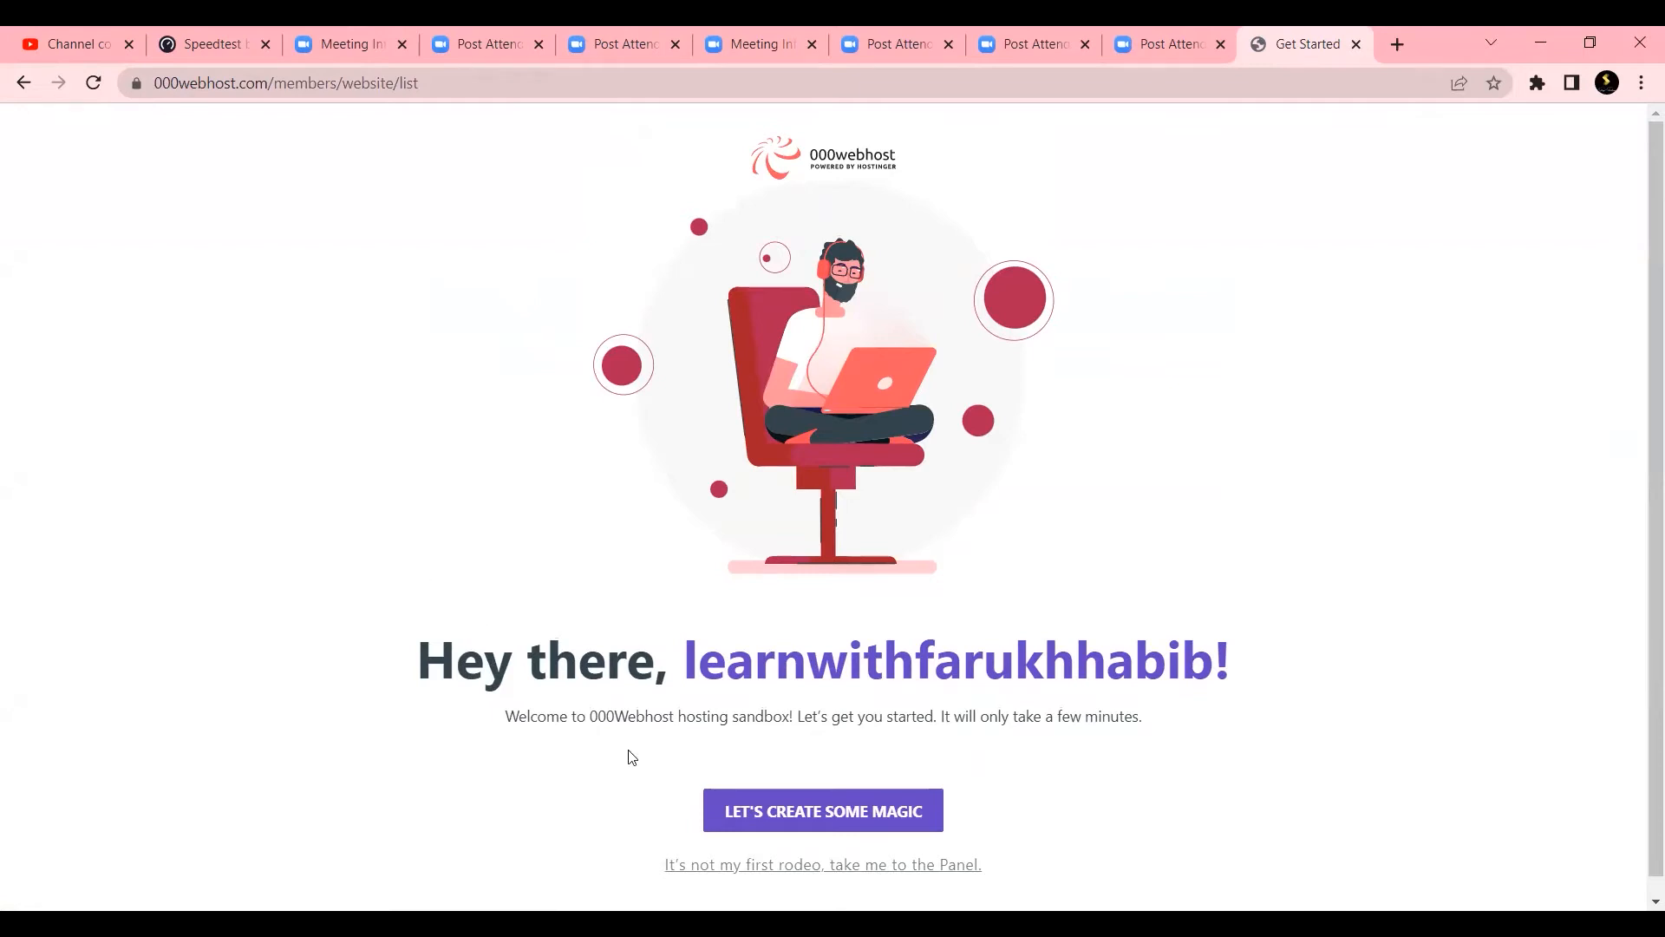
# Step: Start creating a website, choose Learn Web Development as the goal, and continue to project naming
pyautogui.click(814, 817)
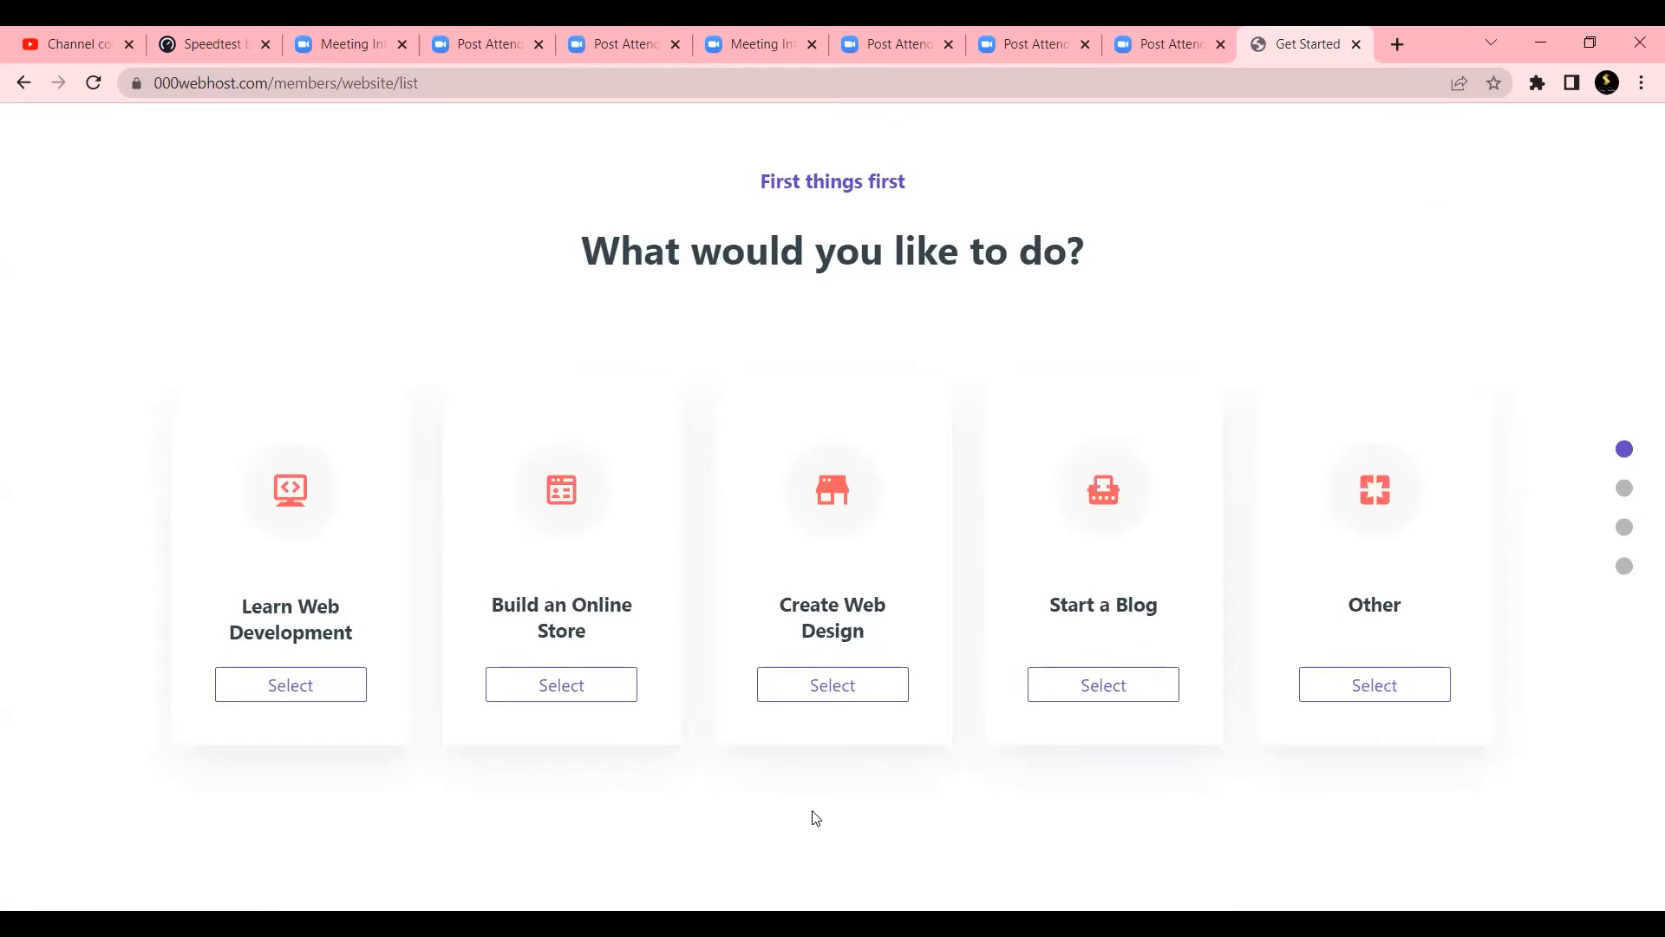
pyautogui.click(298, 691)
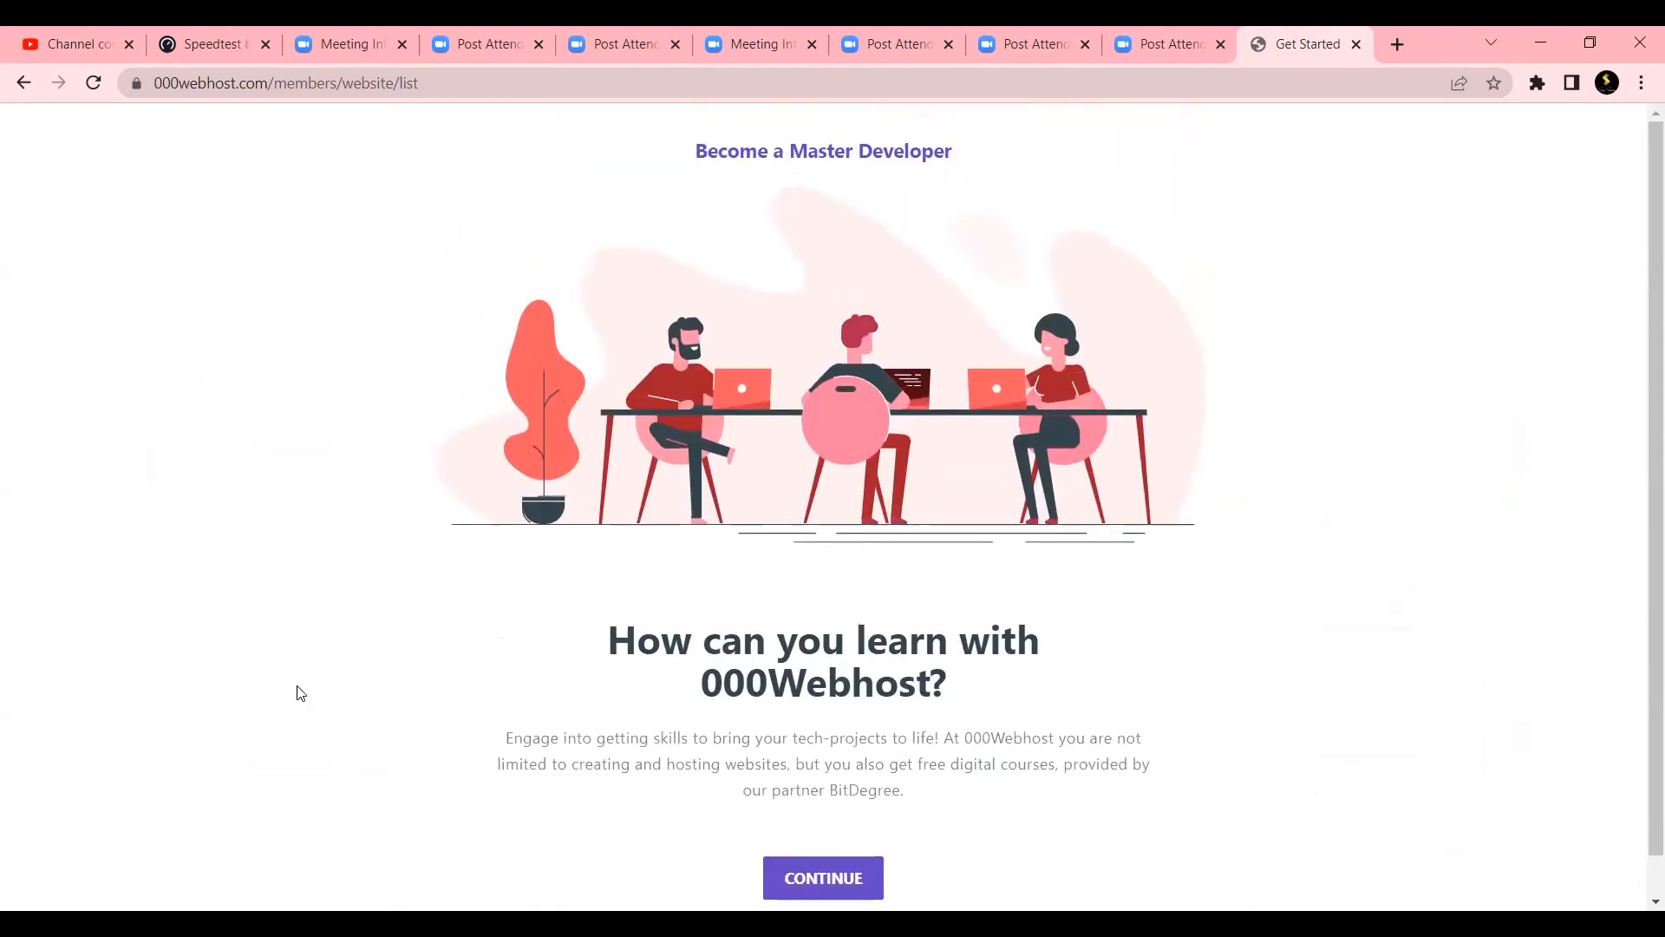
pyautogui.click(803, 878)
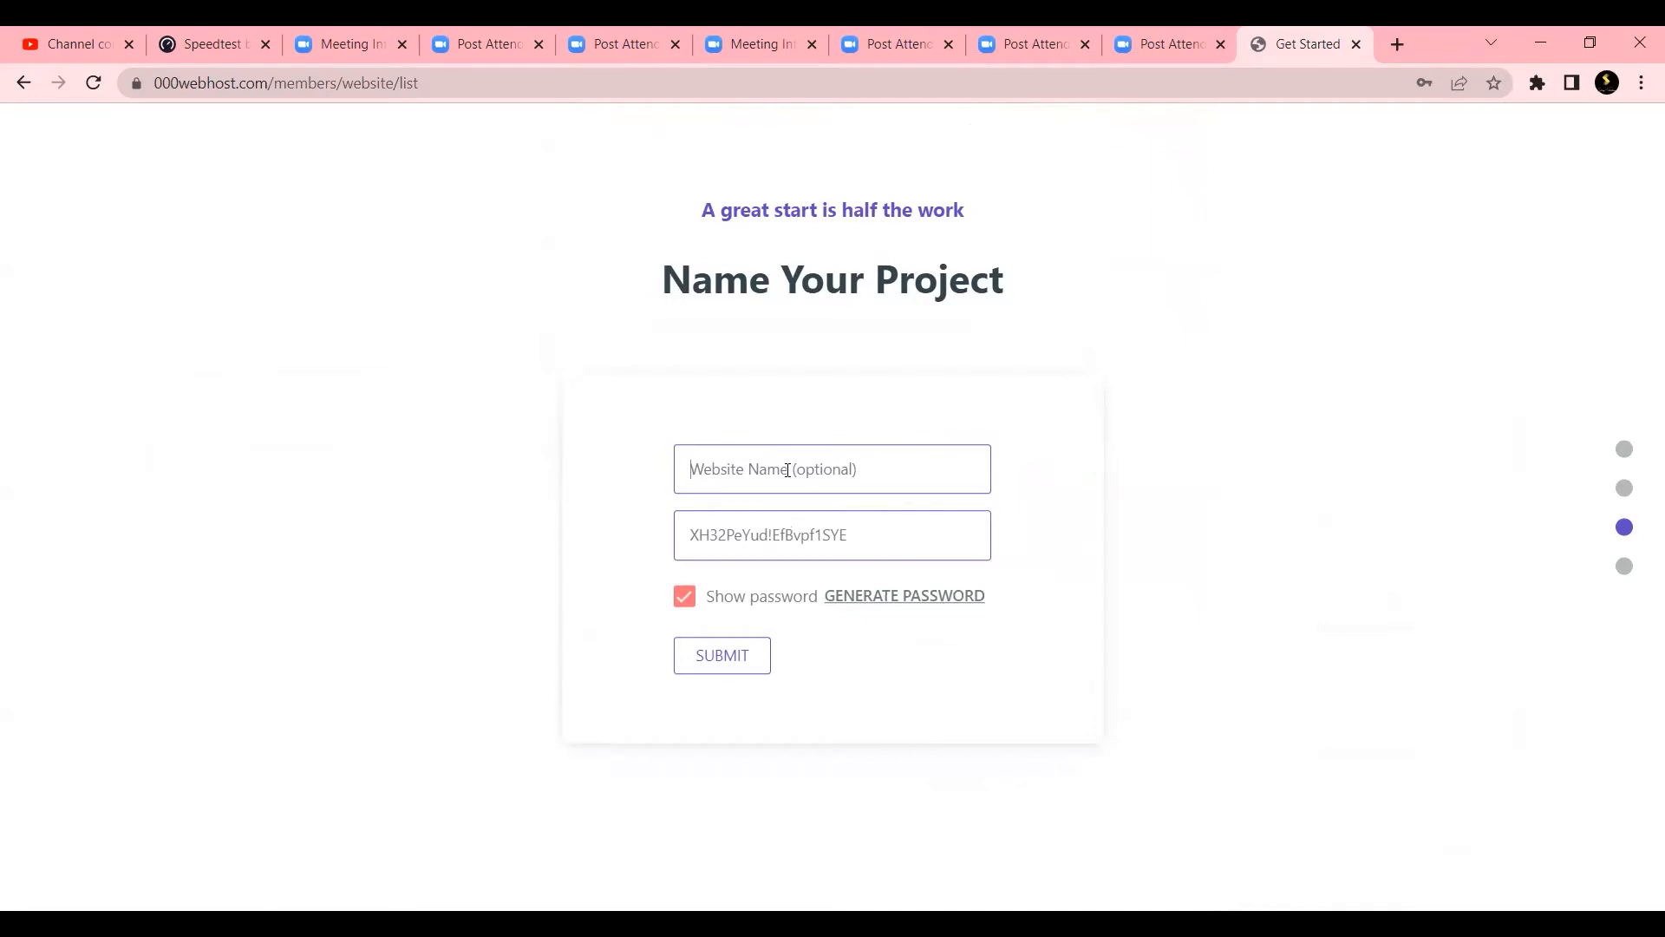
# Step: Name the project digitalone6231 after 'digitalone' is rejected as already taken, then check the name
pyautogui.write('digitalone')
pyautogui.press('Return')
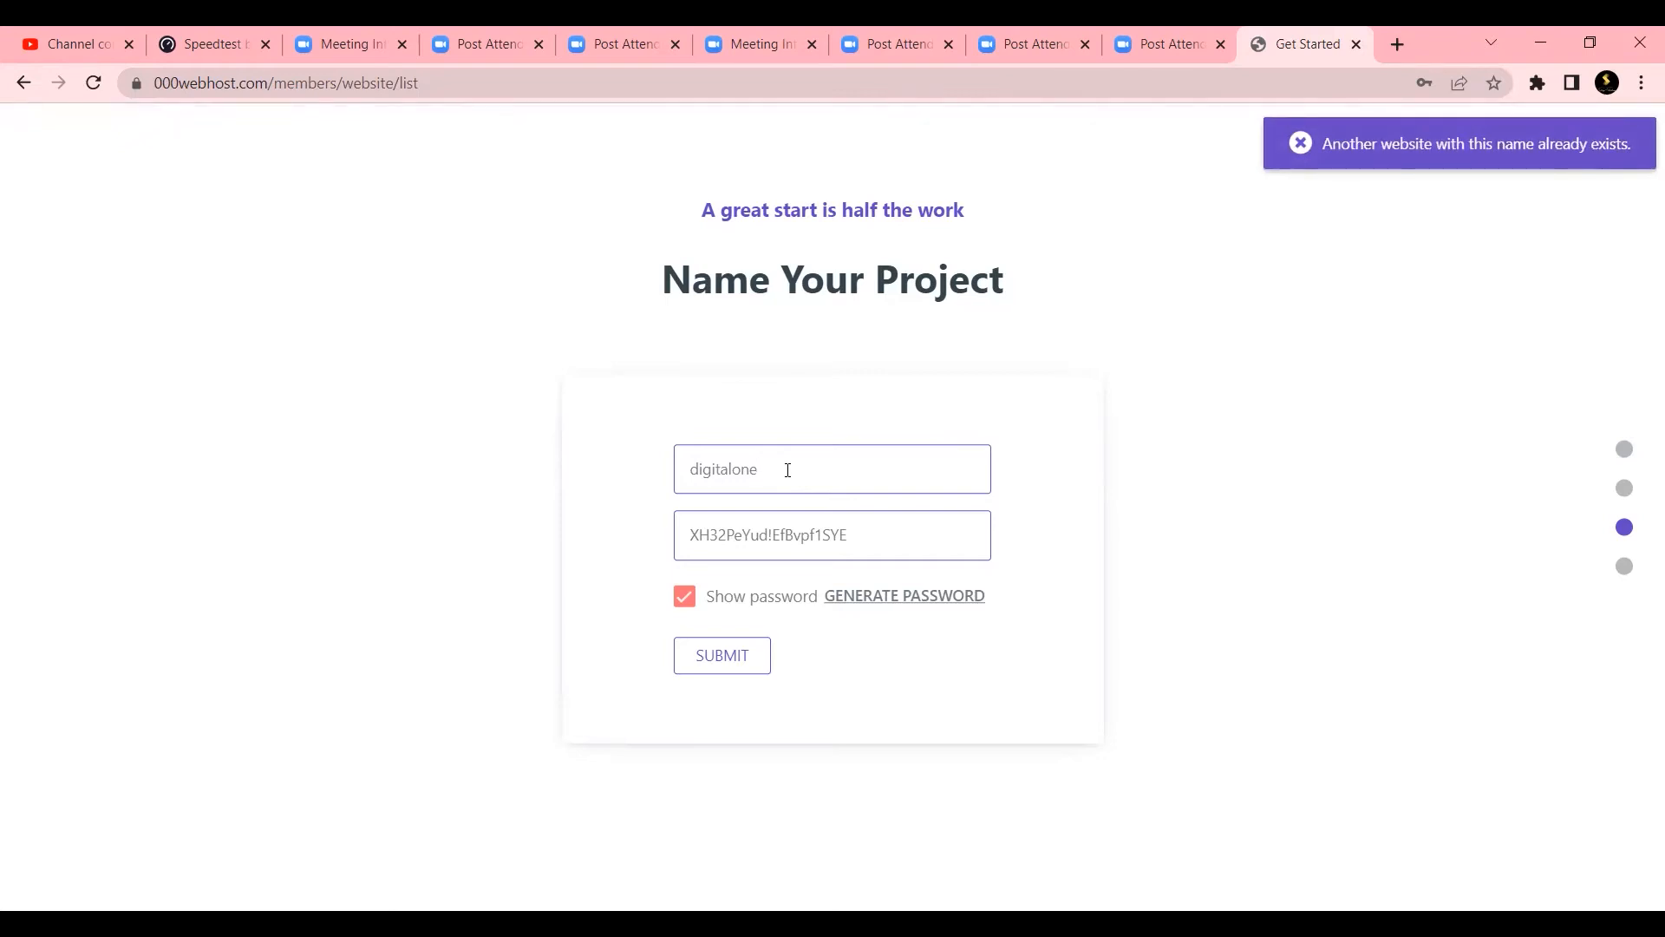
pyautogui.write('6231')
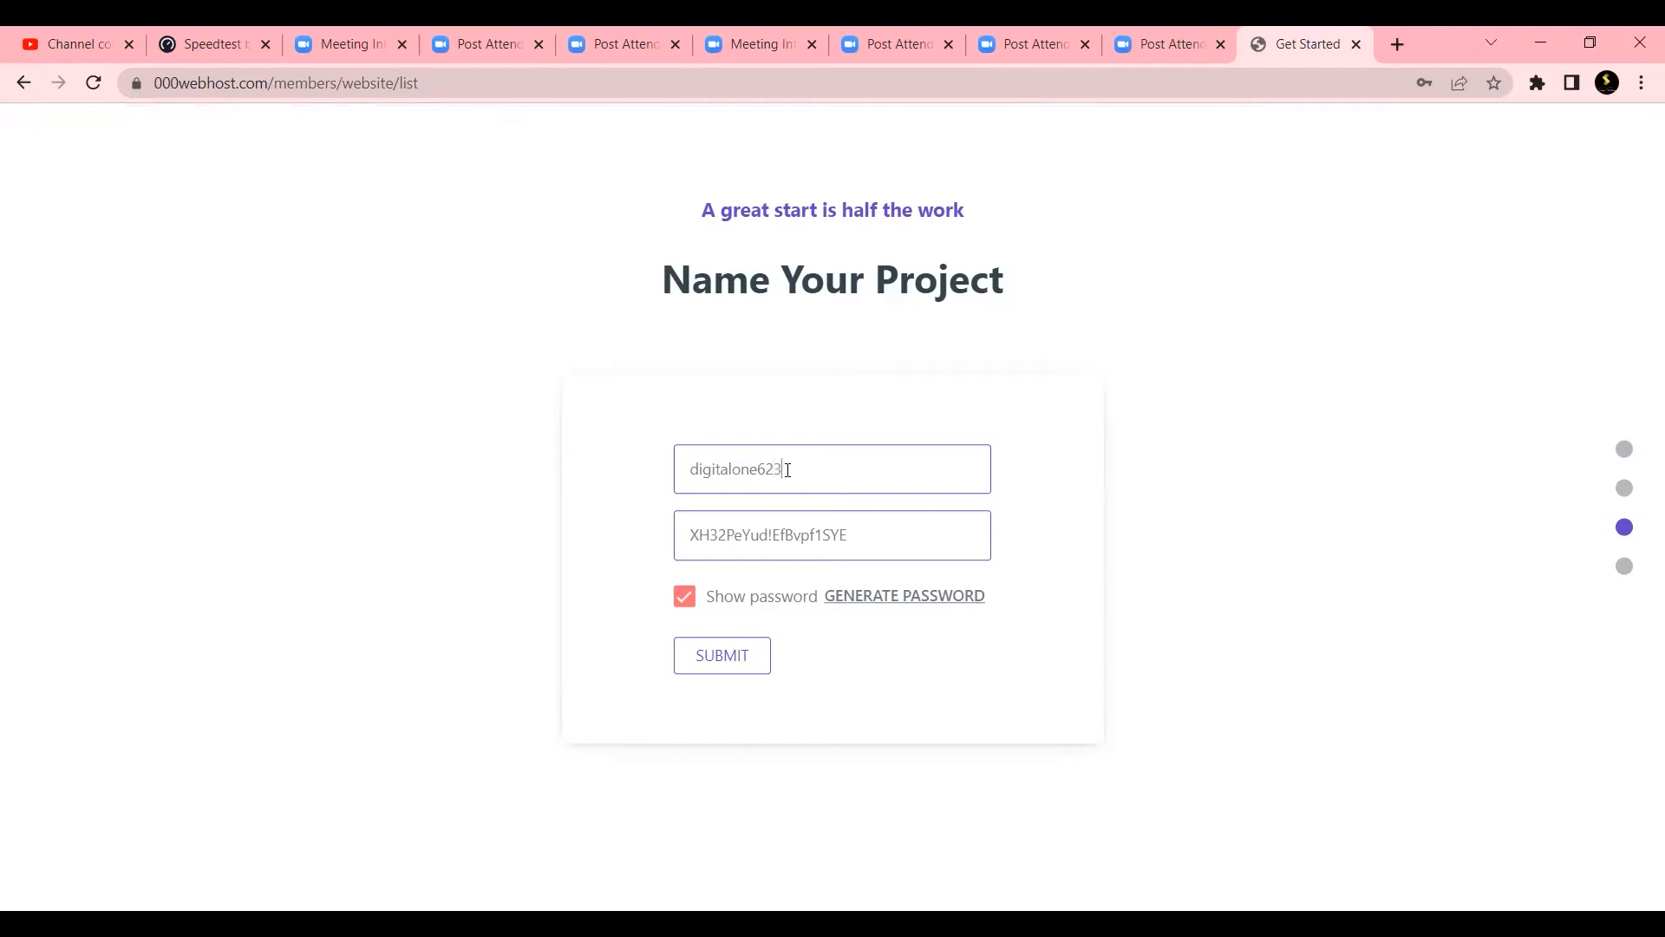
pyautogui.press('Return')
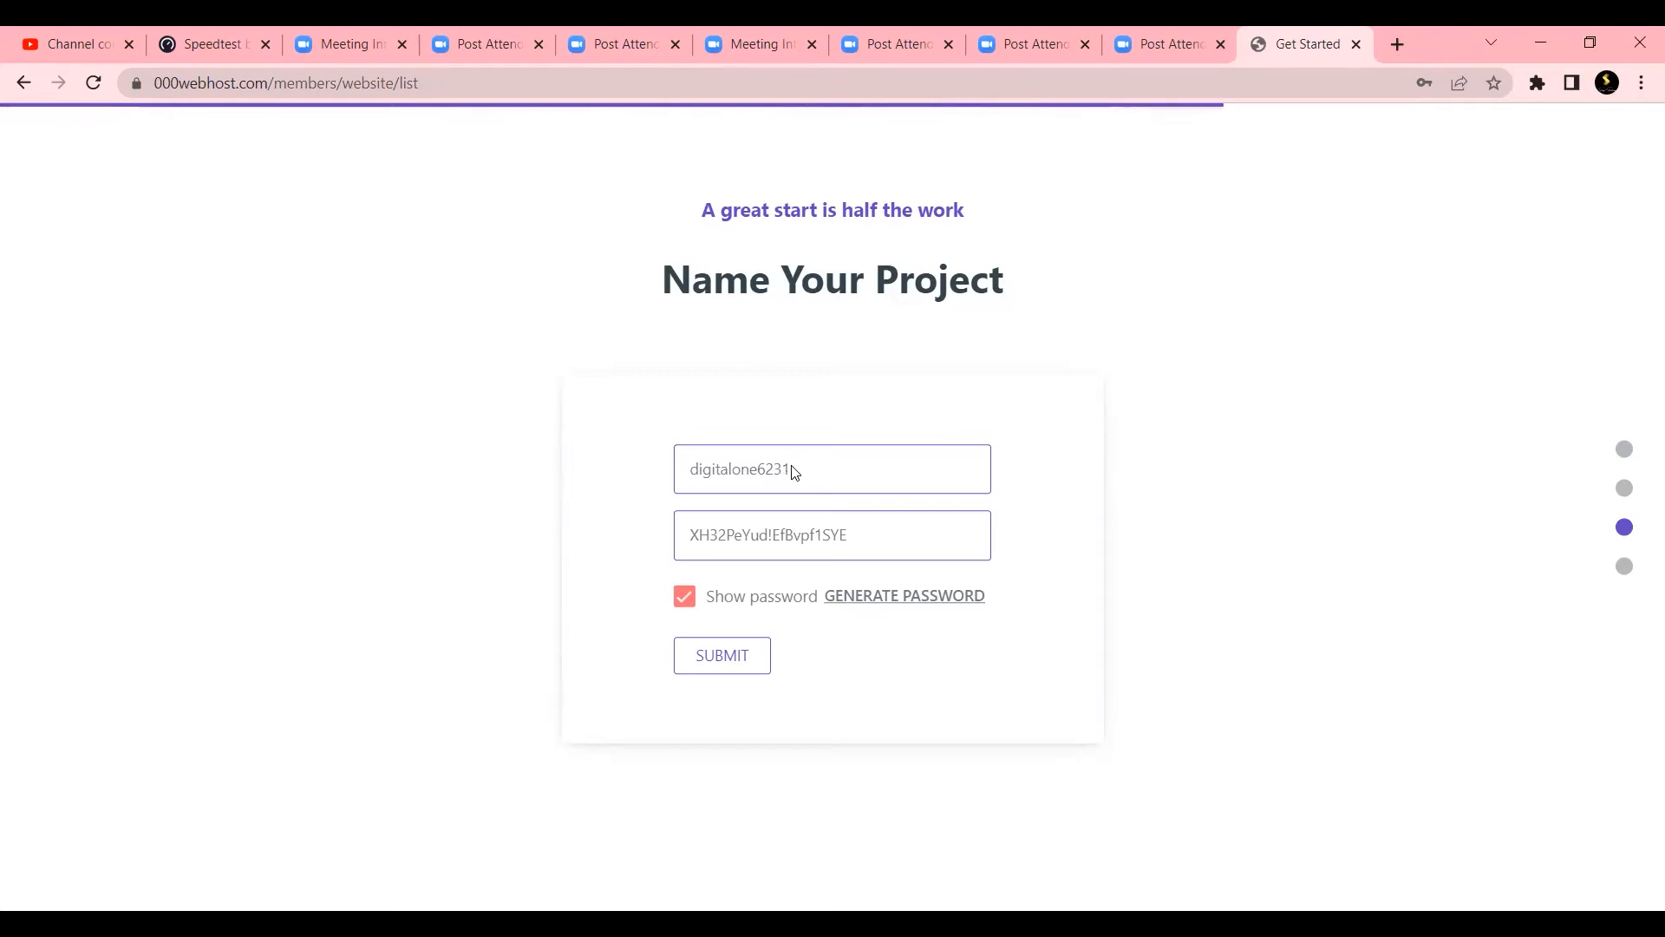
pyautogui.doubleClick(794, 473)
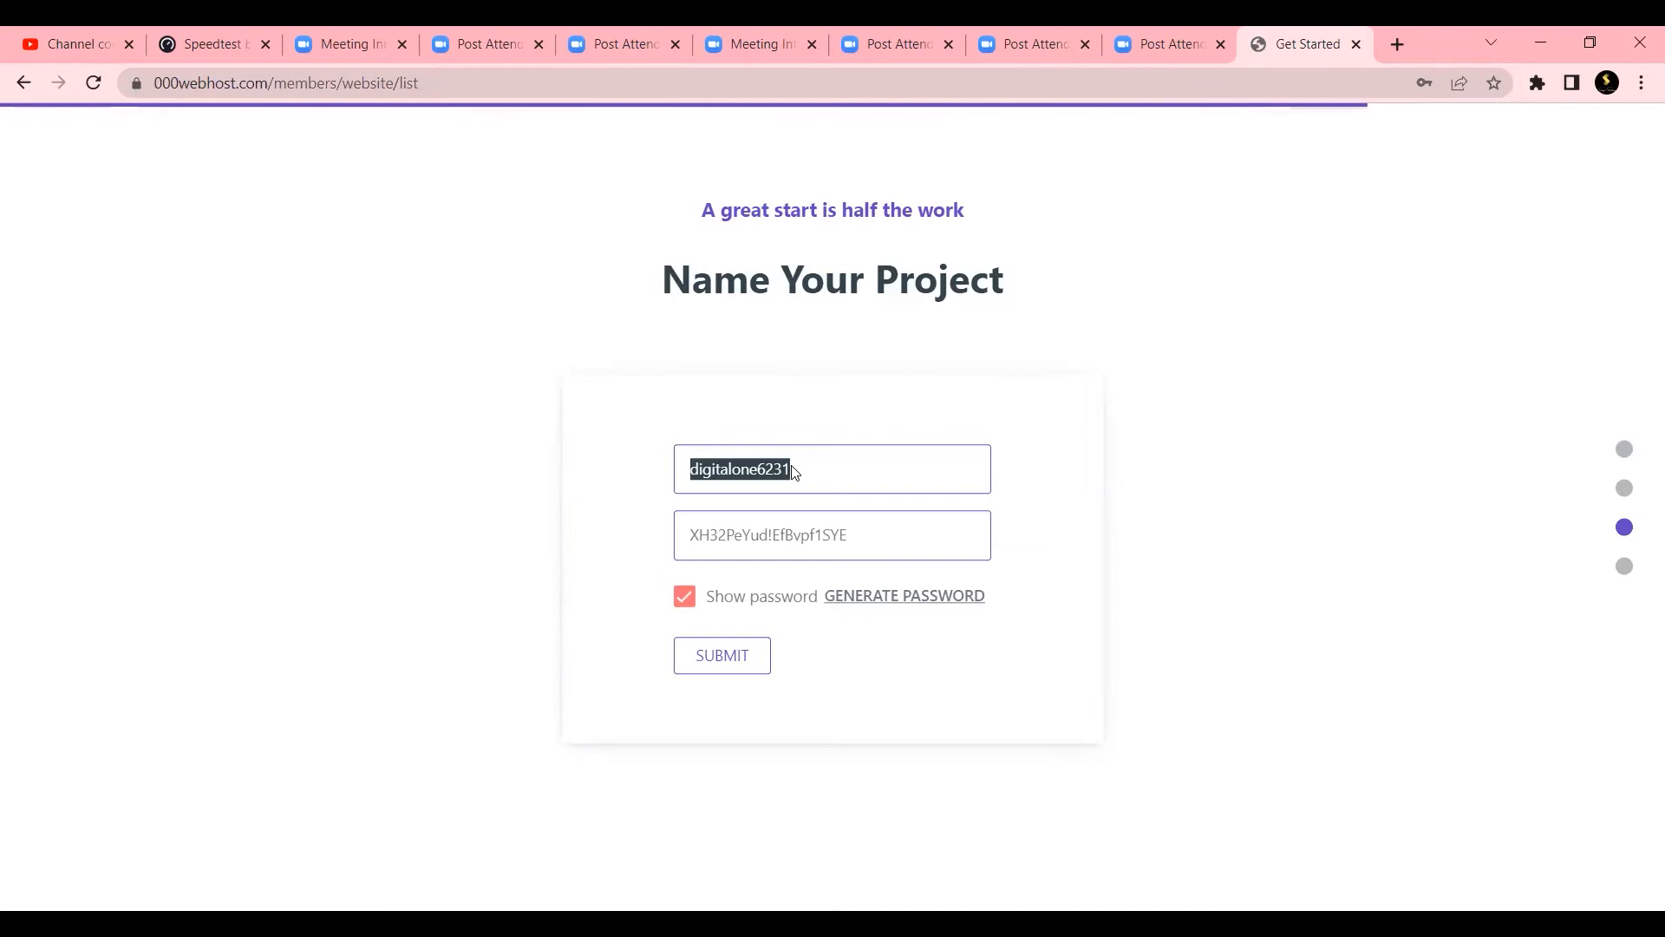
pyautogui.click(791, 467)
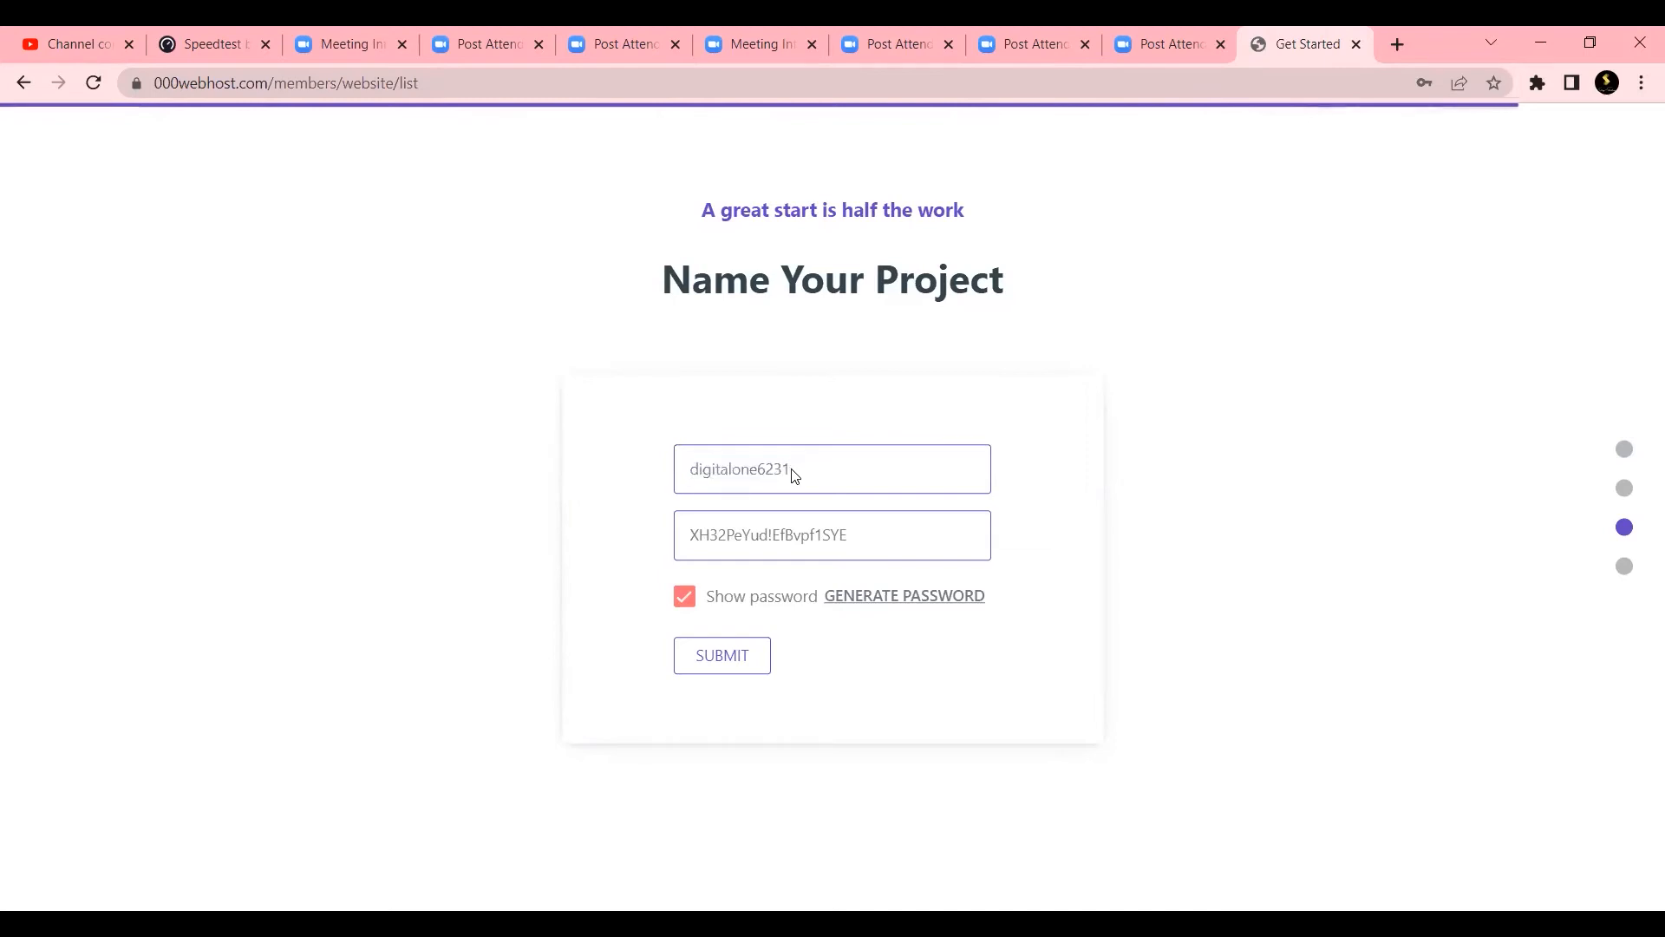
pyautogui.doubleClick(794, 473)
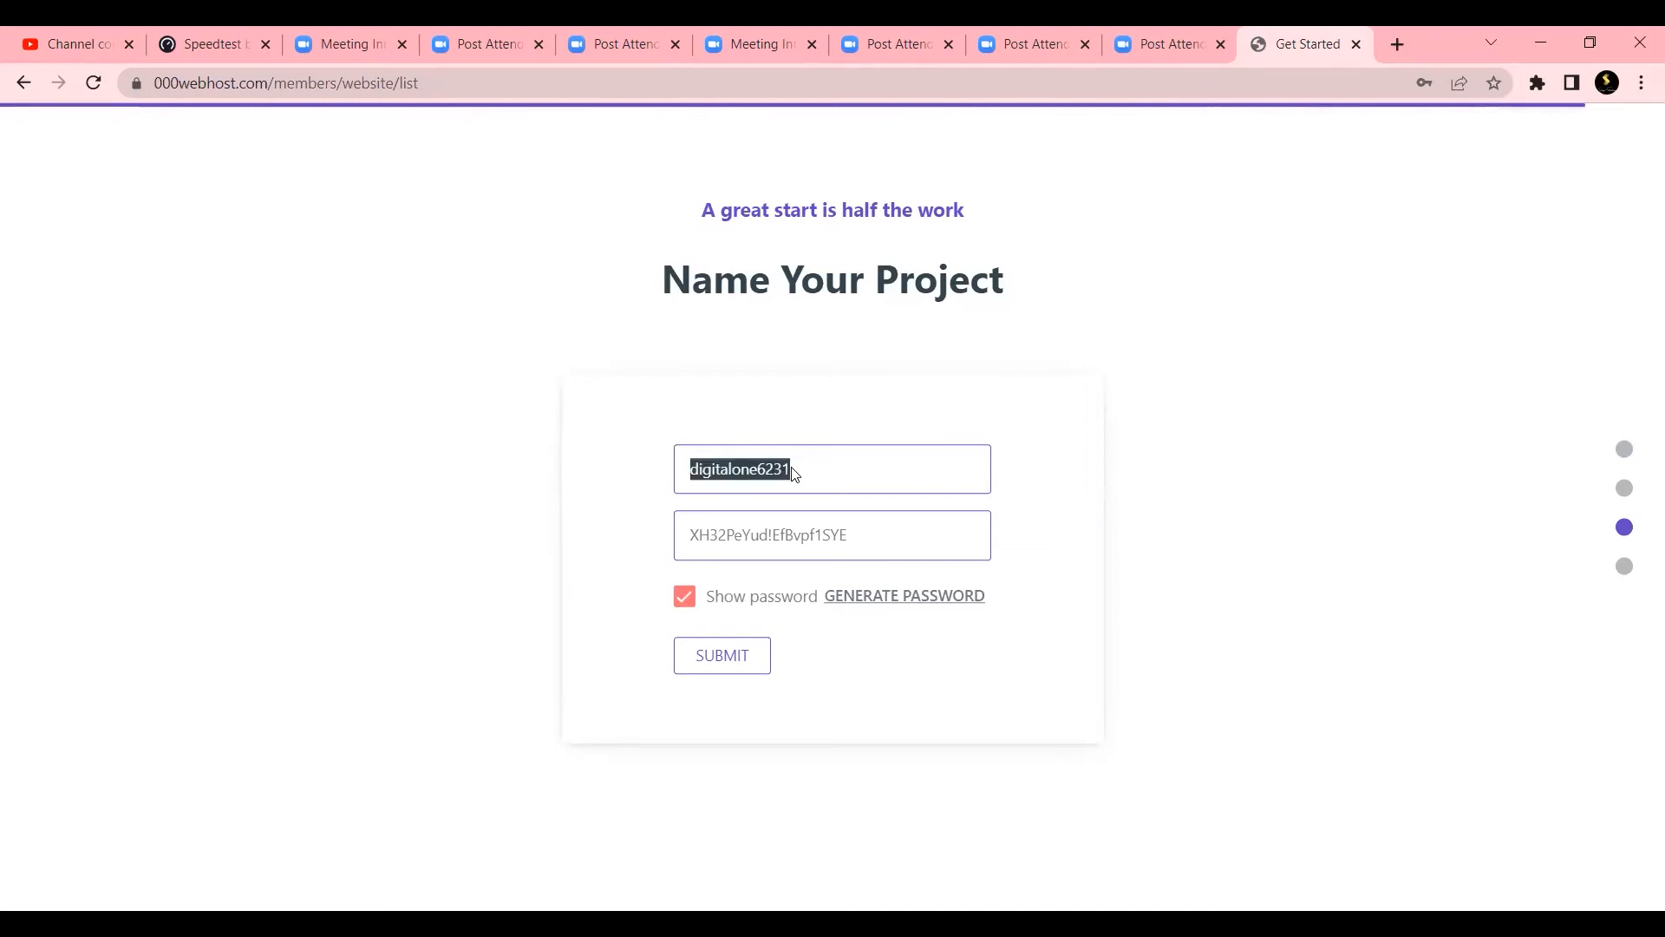
pyautogui.click(793, 470)
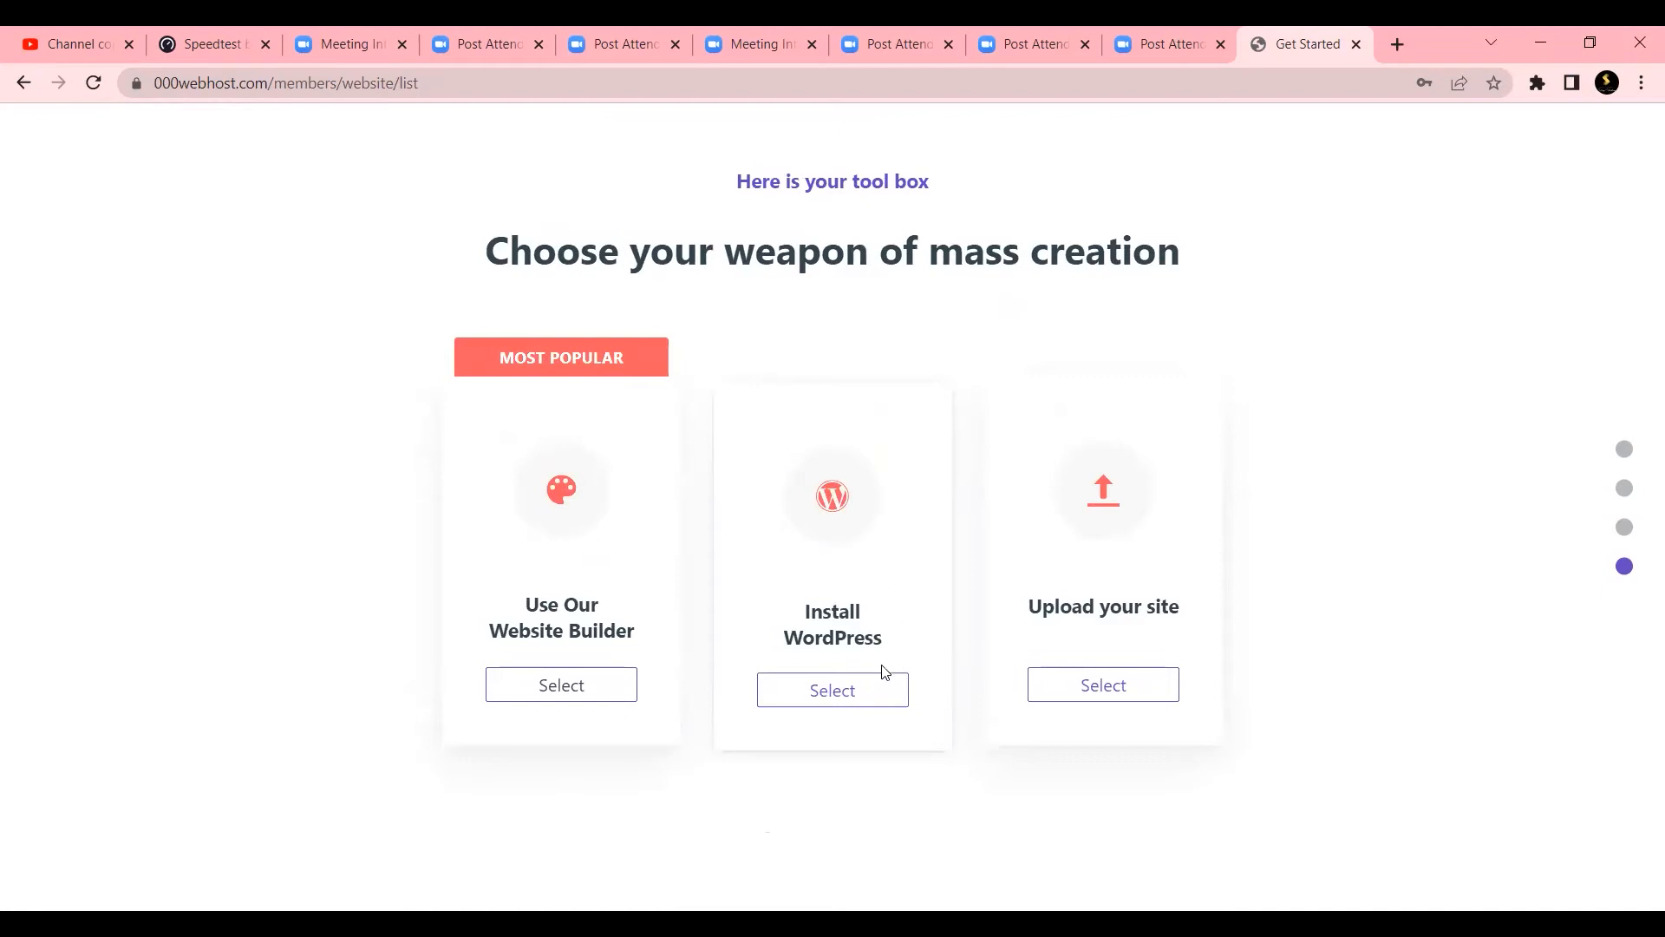
# Step: Choose to install WordPress, enter the admin password, keep English, and install
pyautogui.click(857, 691)
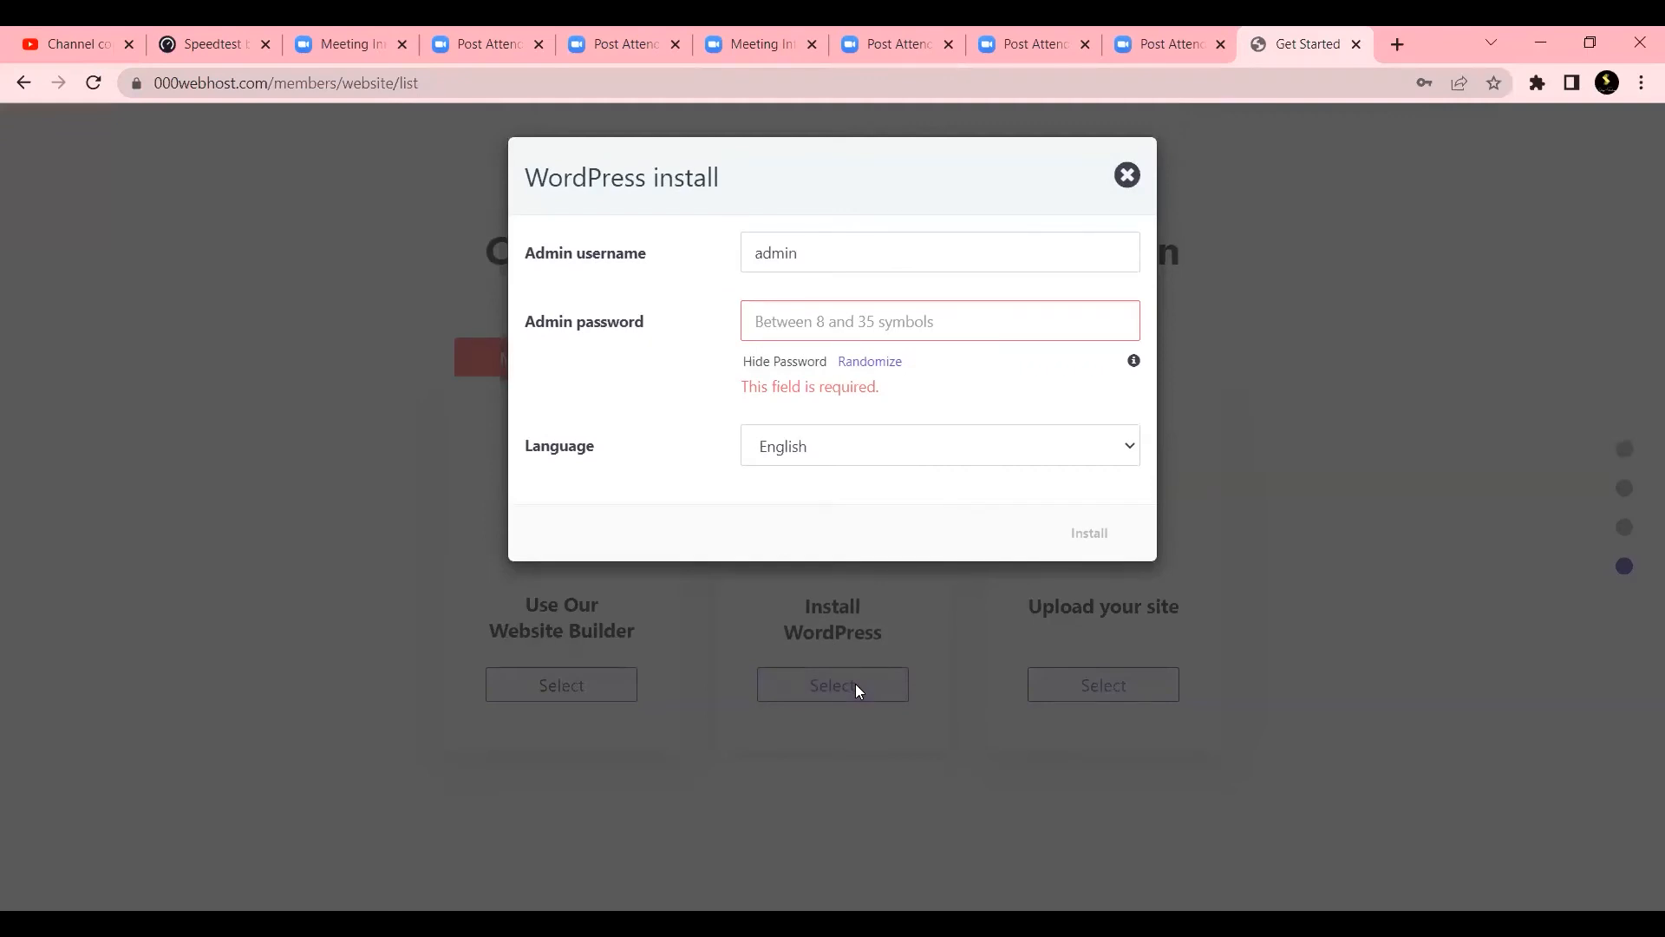
pyautogui.click(846, 320)
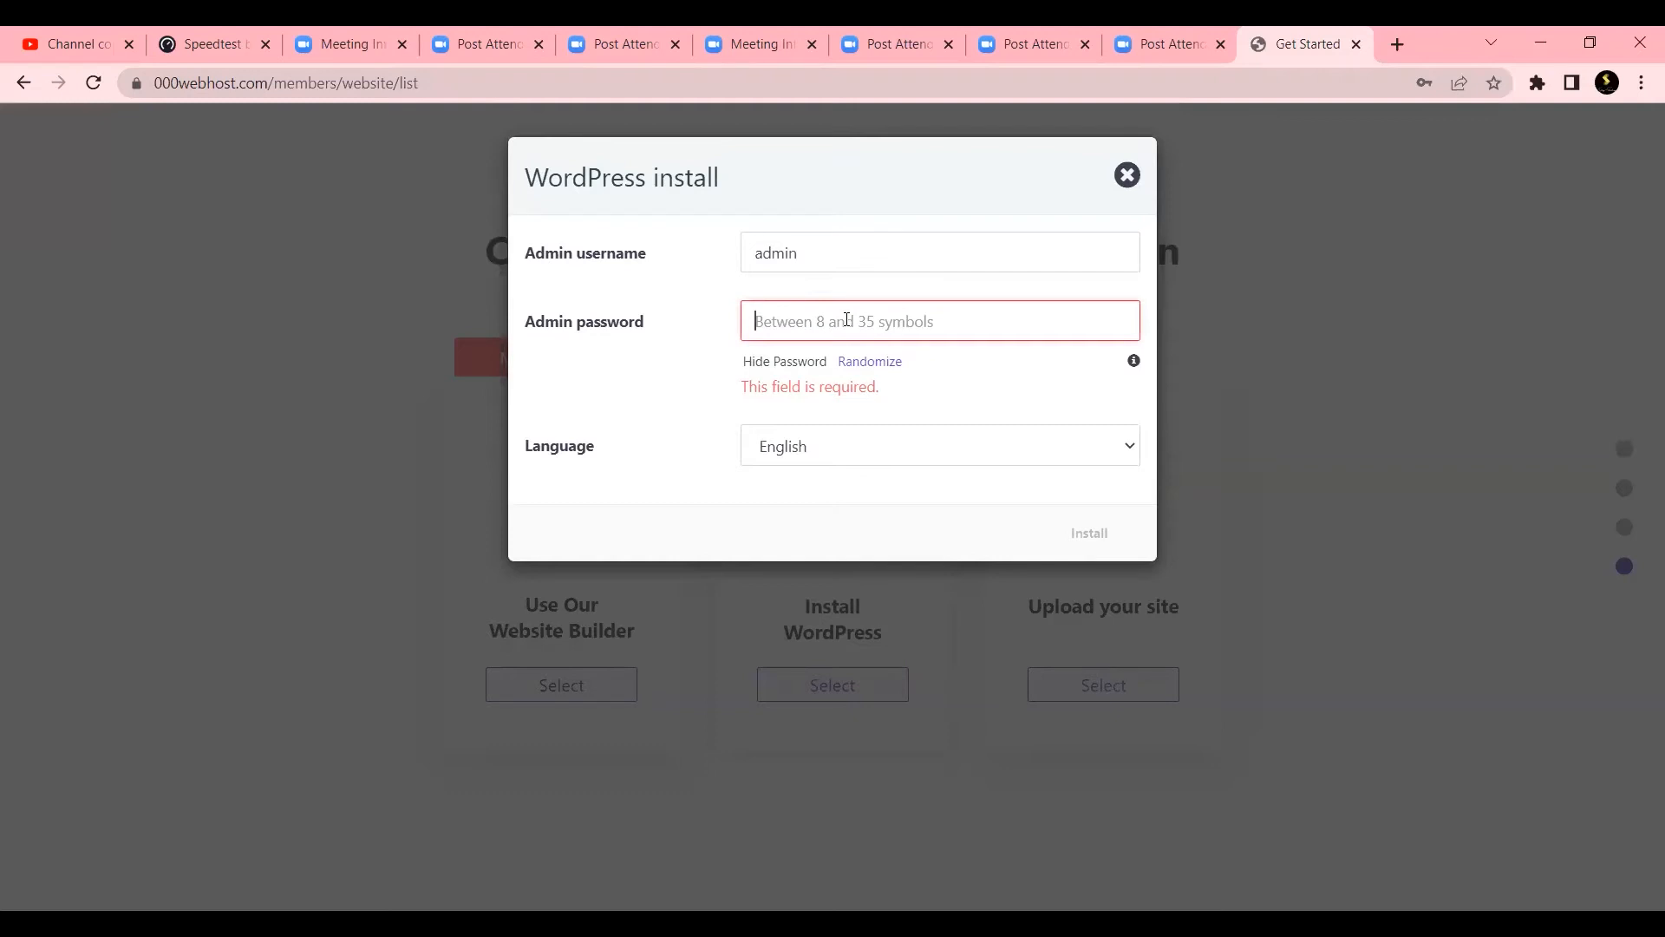
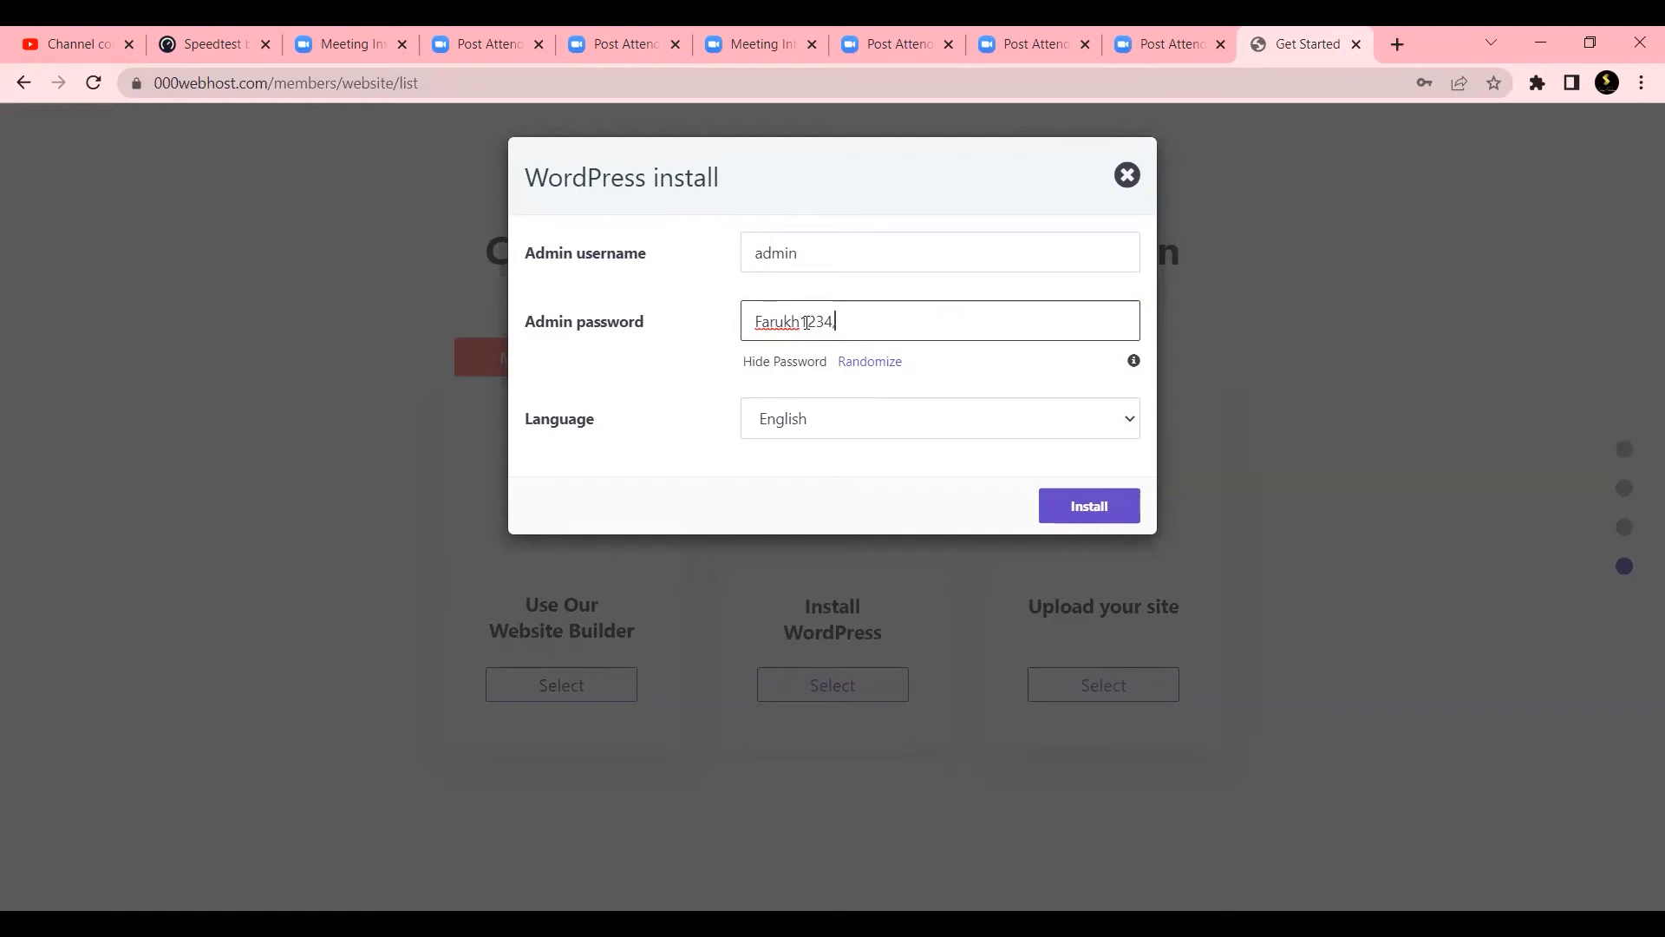
pyautogui.click(1064, 508)
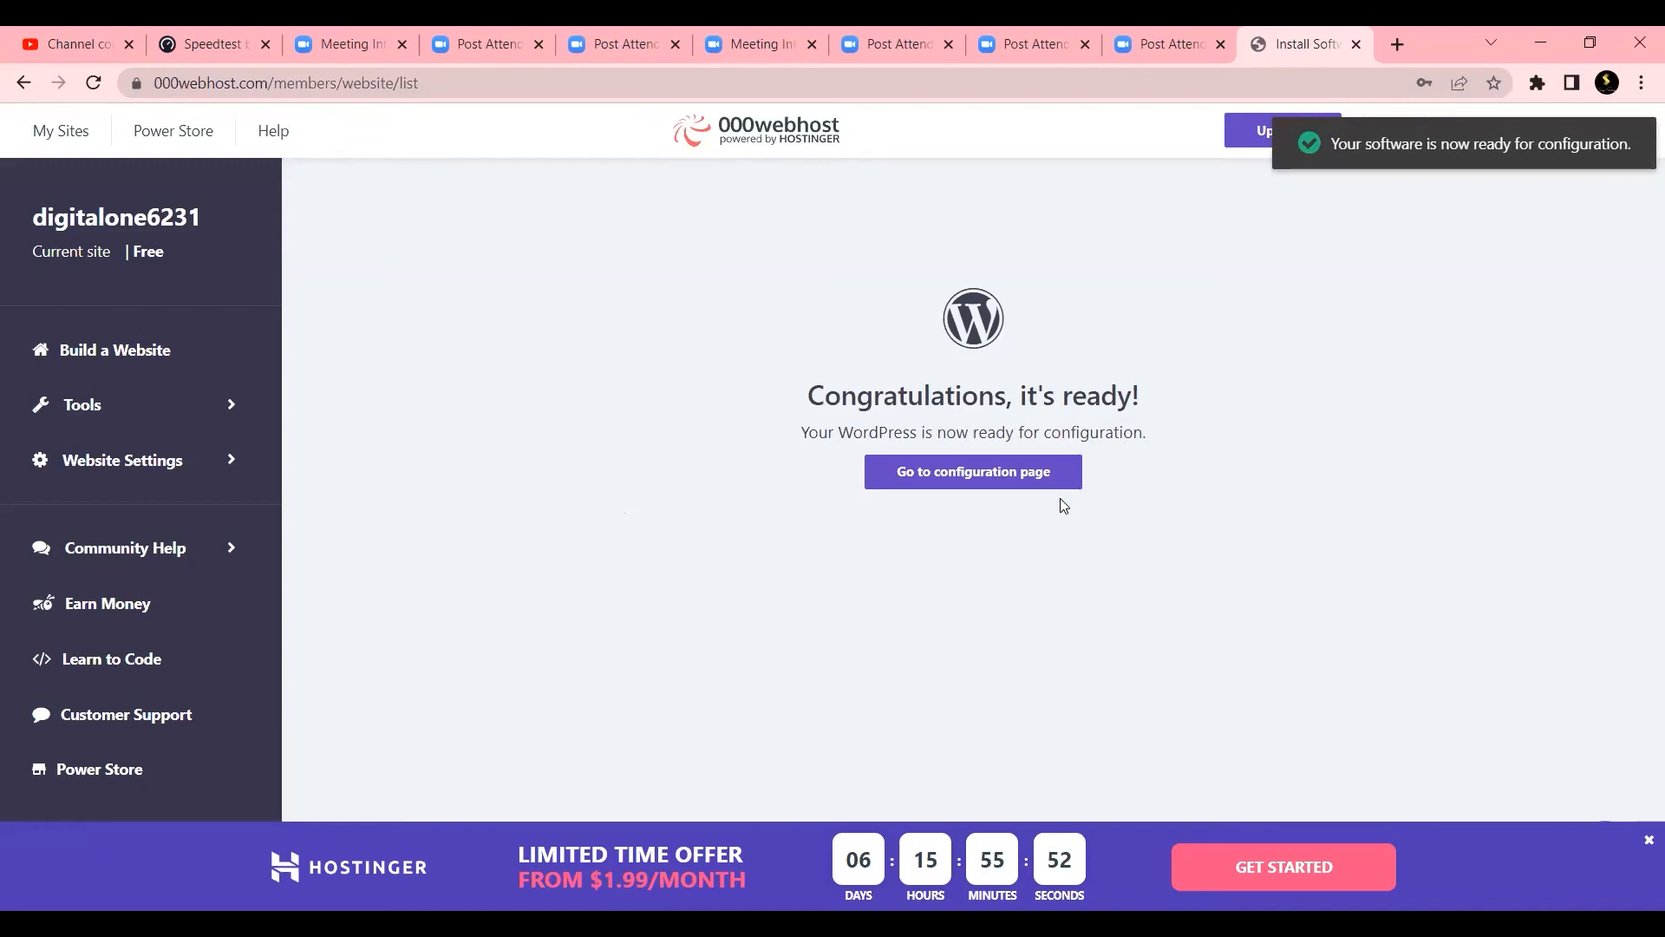
# Step: Open the configuration page and sign in as admin on wp-login, correcting the mistyped password
pyautogui.click(1008, 475)
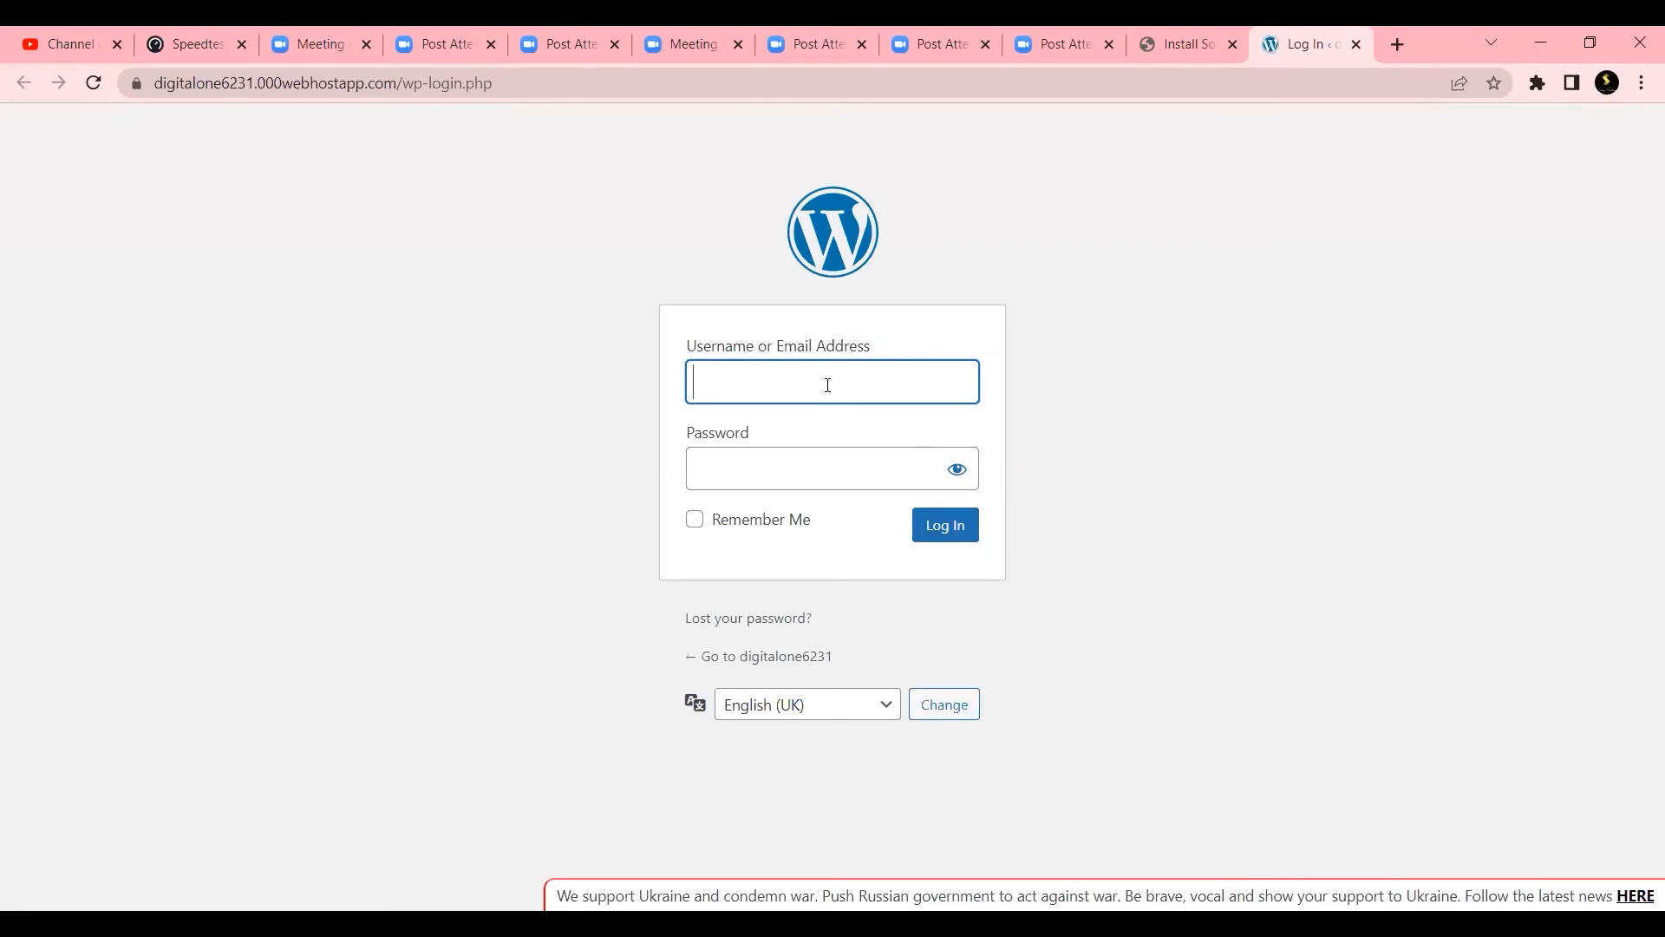
pyautogui.write('admin')
pyautogui.click(789, 470)
pyautogui.write('******')
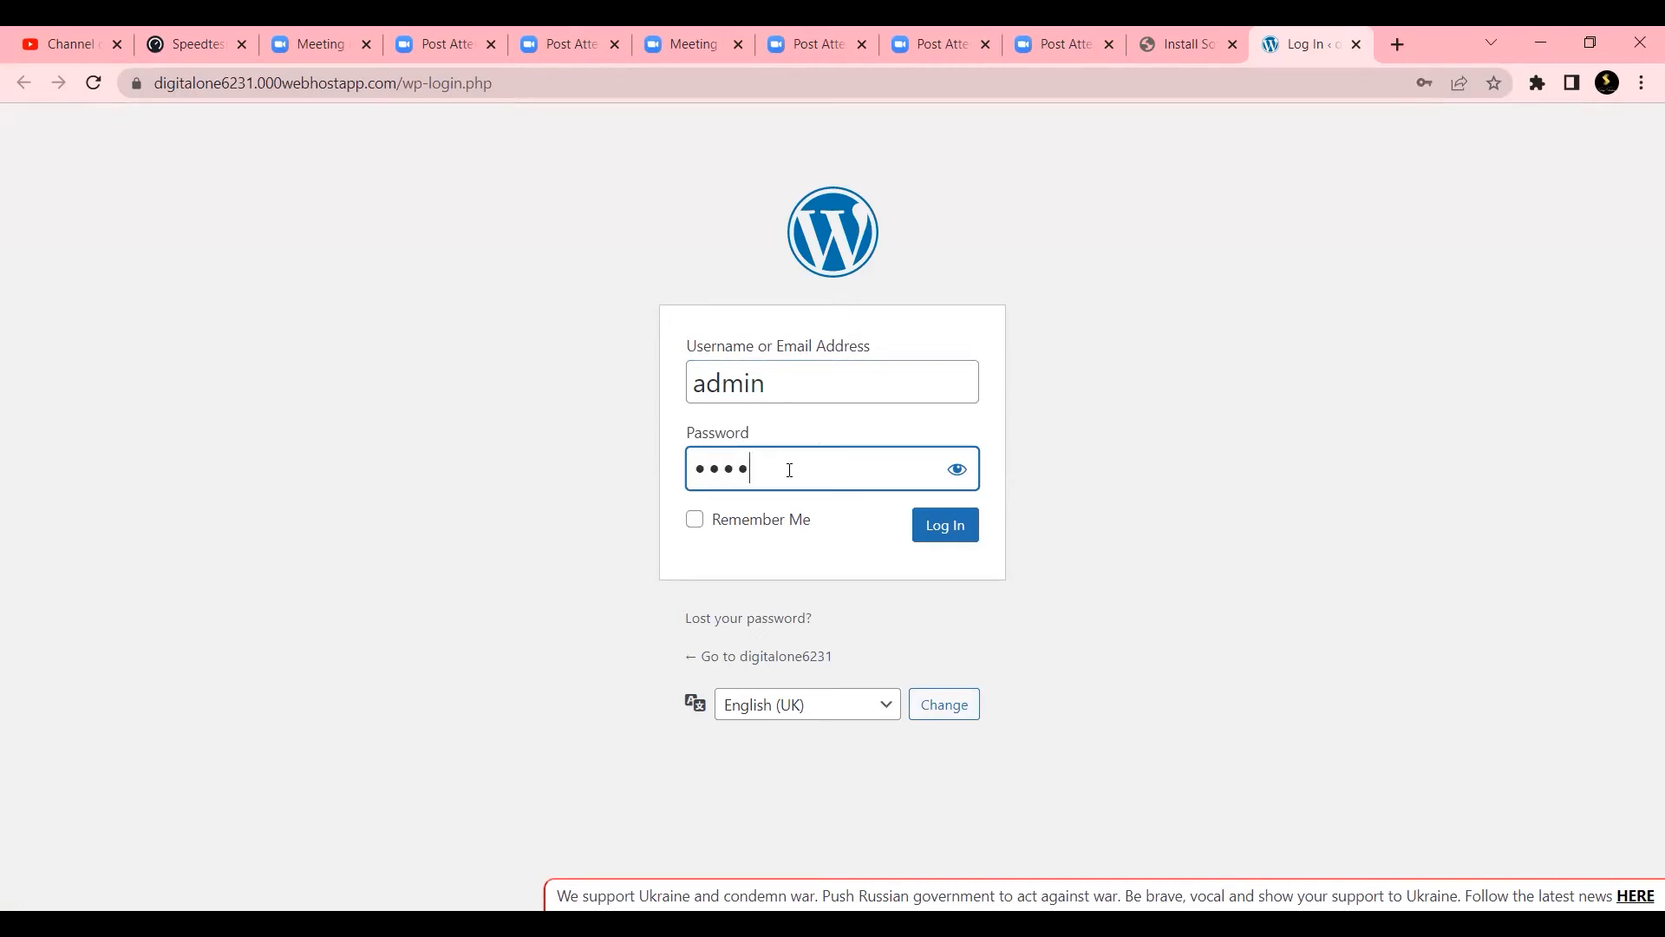
pyautogui.write('***')
pyautogui.press('BackSpace')
pyautogui.click(958, 470)
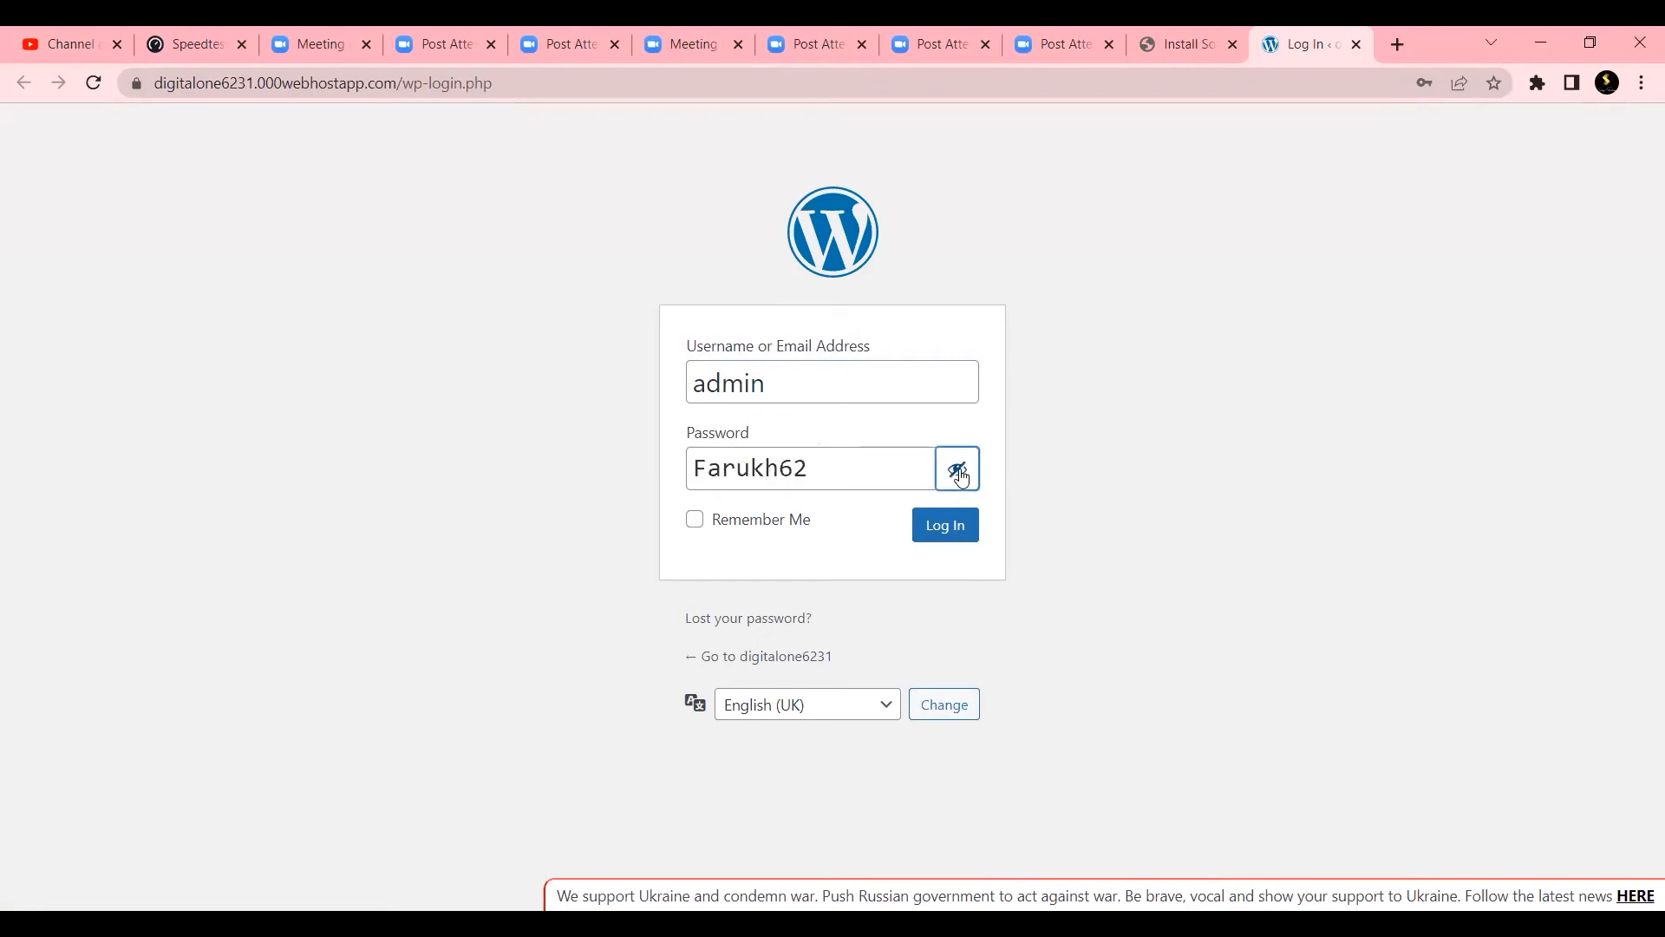
pyautogui.click(817, 471)
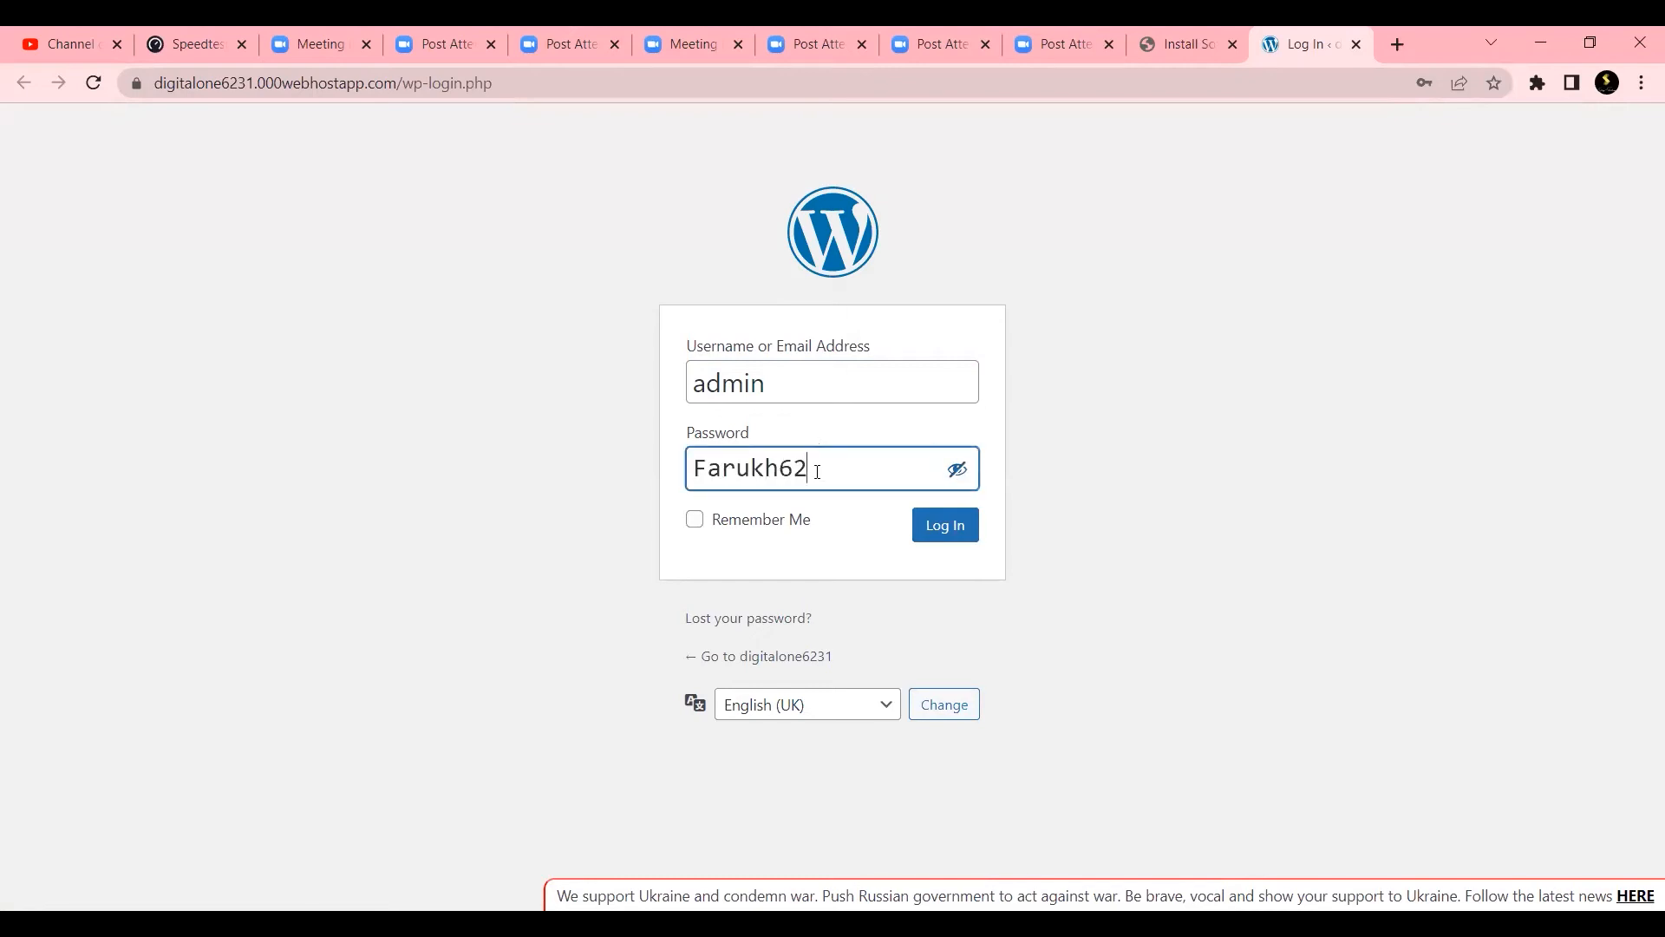
pyautogui.press('BackSpace')
pyautogui.press('BackSpace')
pyautogui.press('Return')
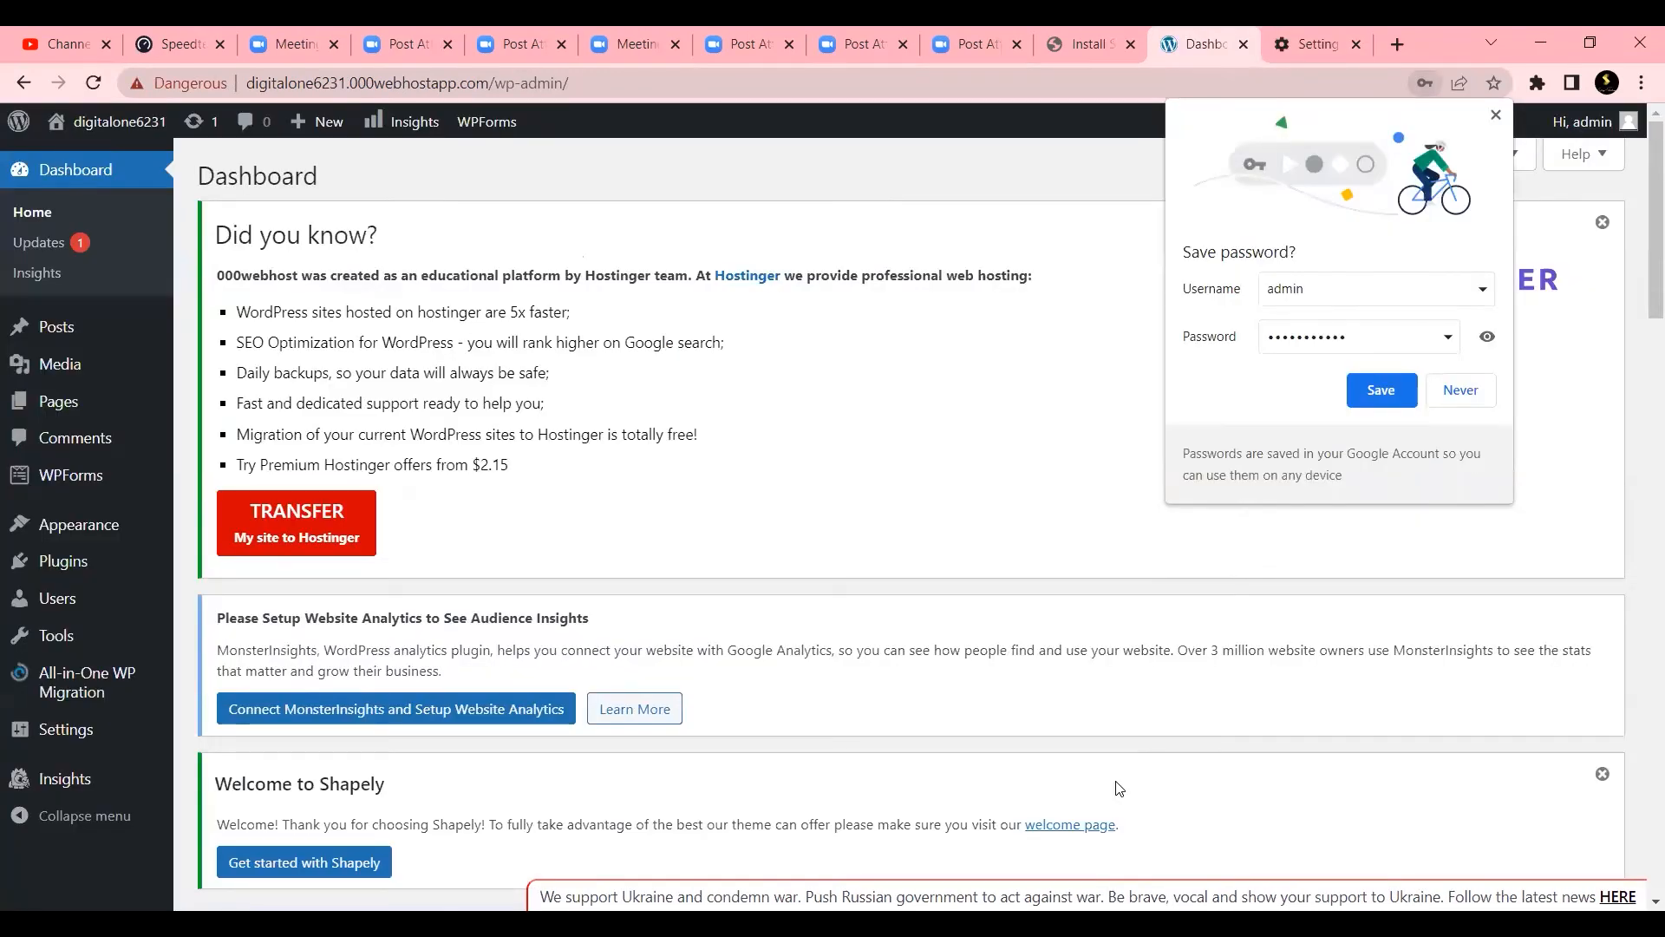
# Step: Save the login in Chrome's 'Save password?' prompt
pyautogui.click(1382, 389)
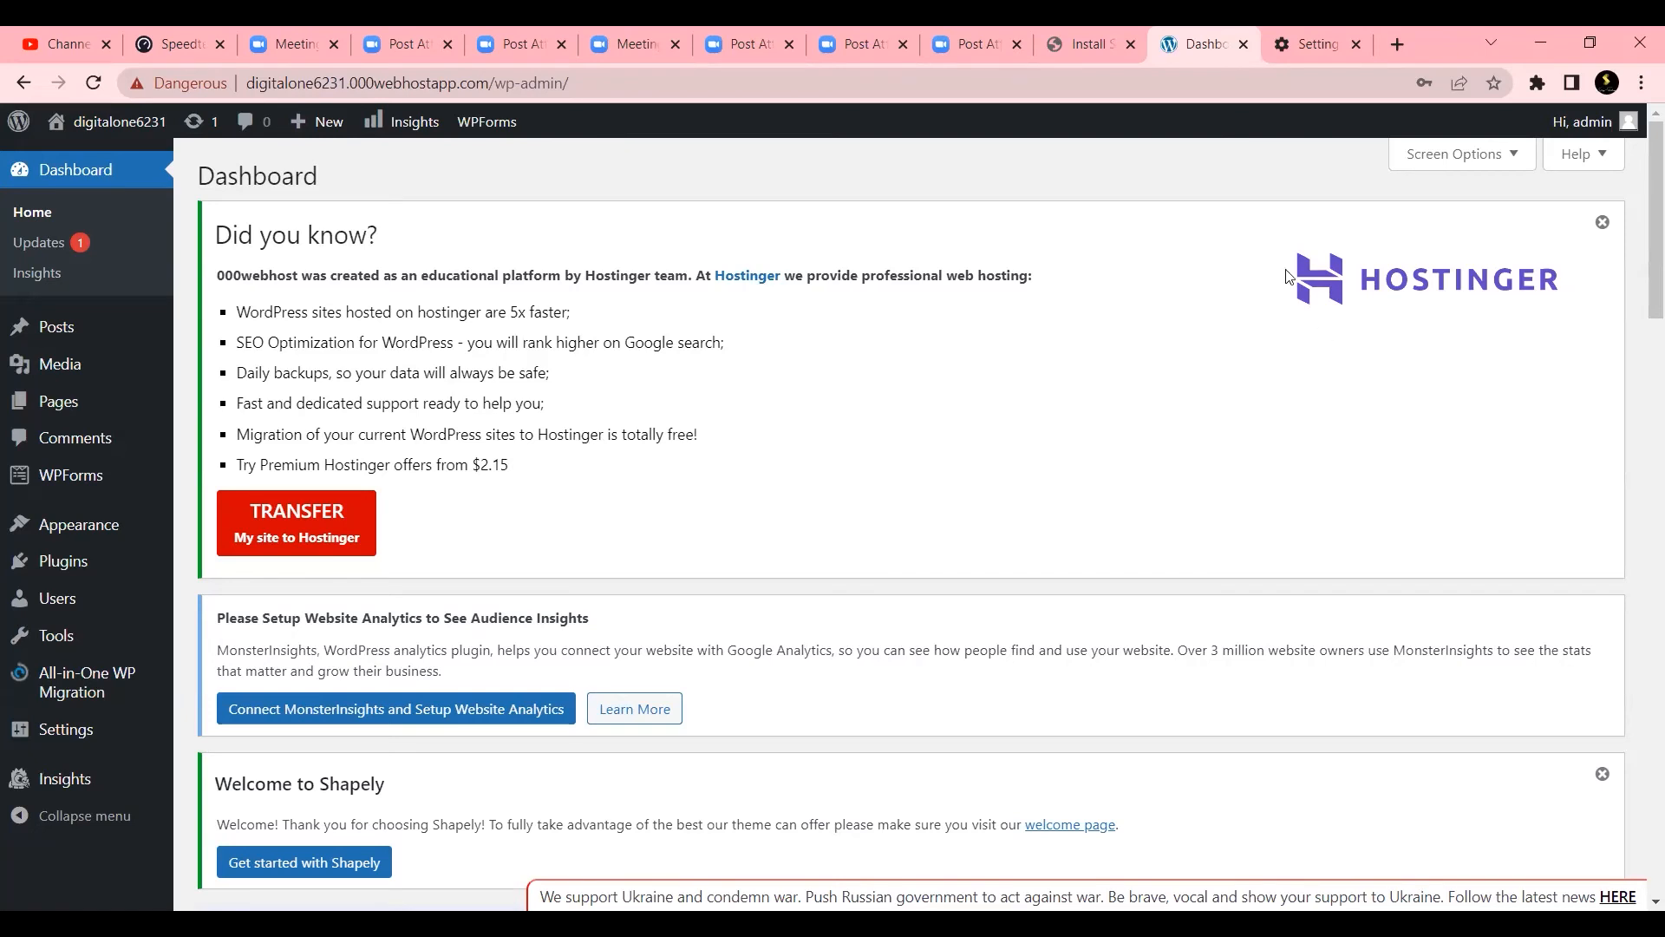
# Step: Visit the live digitalone6231 site from the admin bar
pyautogui.click(118, 149)
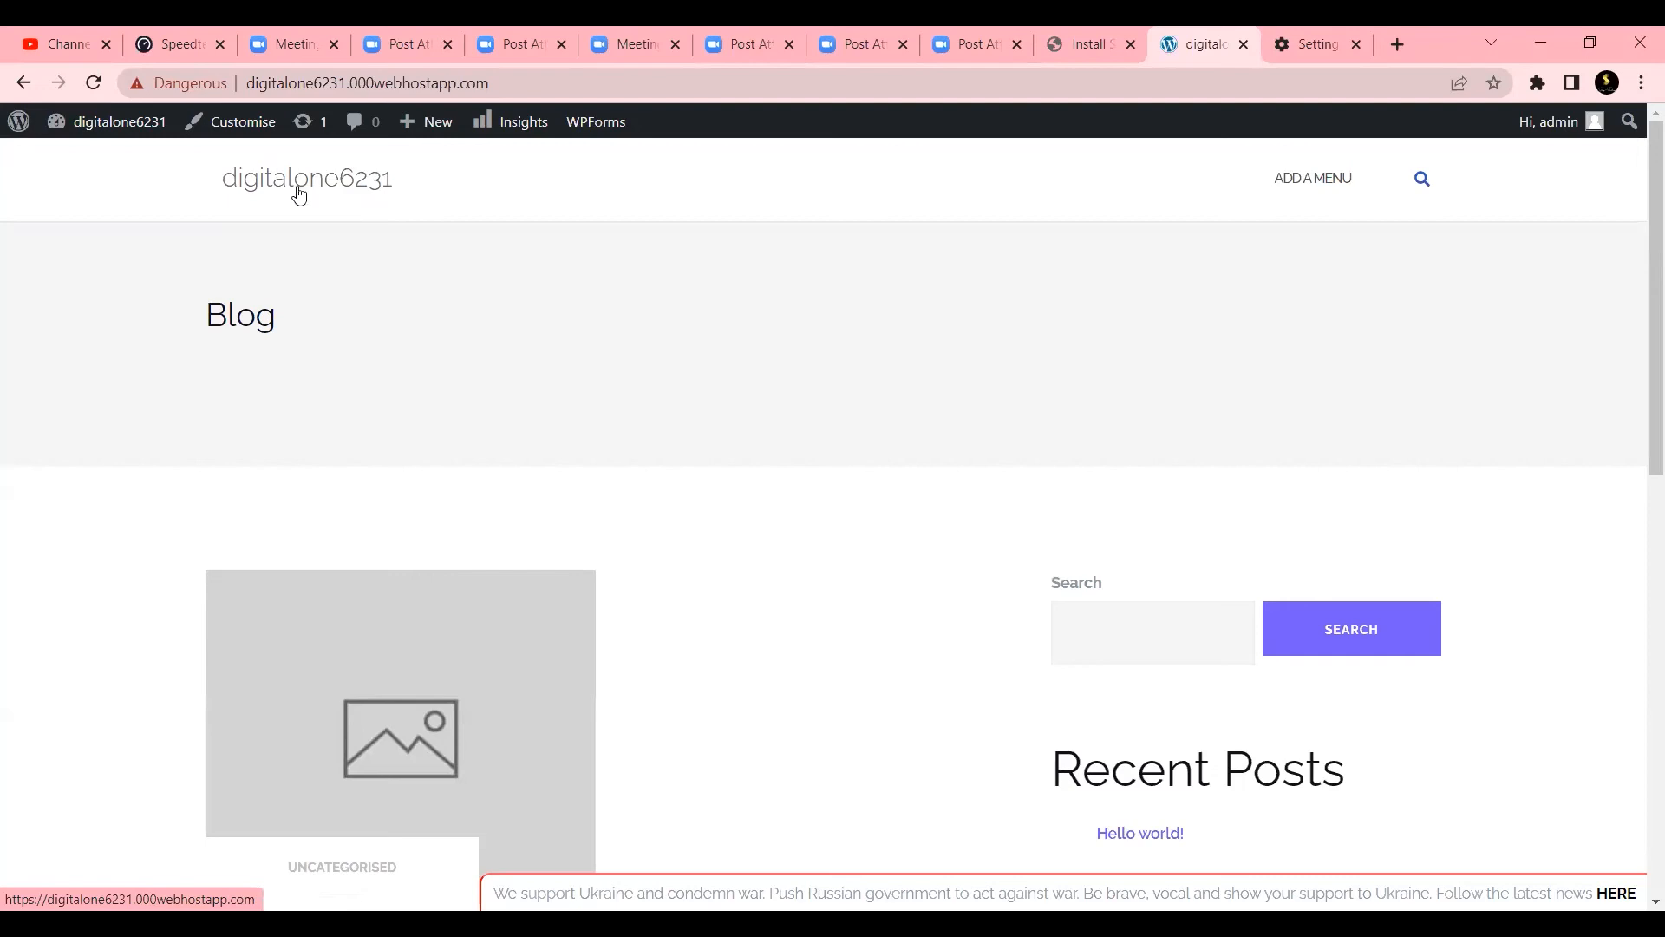
# Step: Choose Dashboard from the site-name menu in the admin bar
pyautogui.moveTo(134, 126)
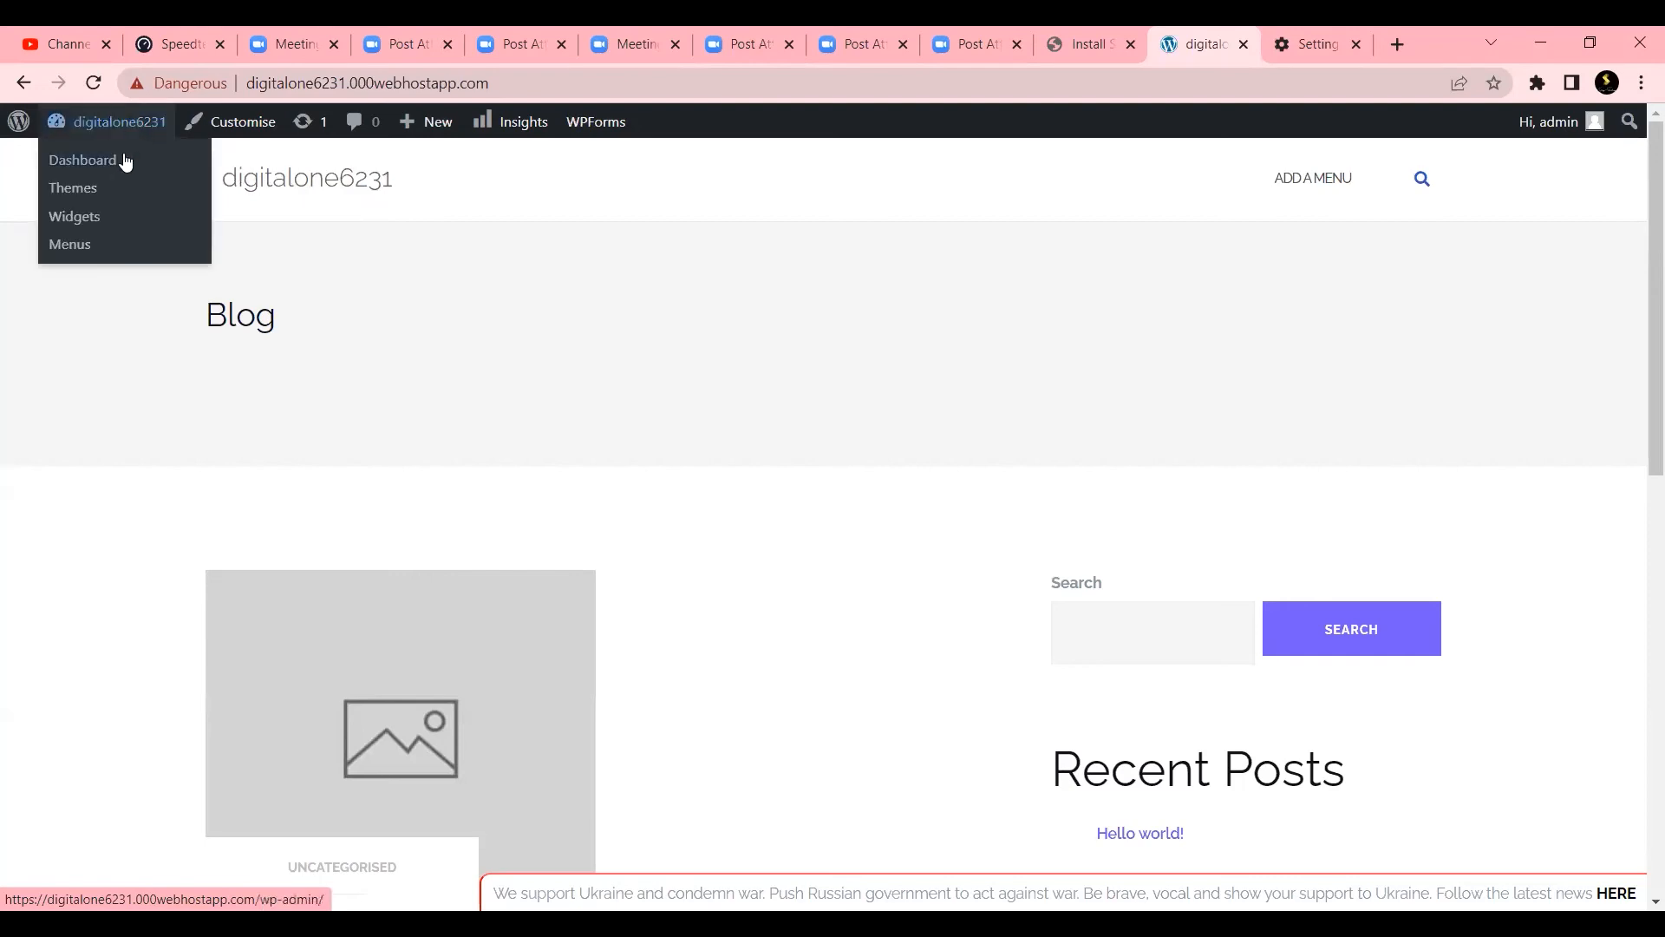
pyautogui.click(122, 167)
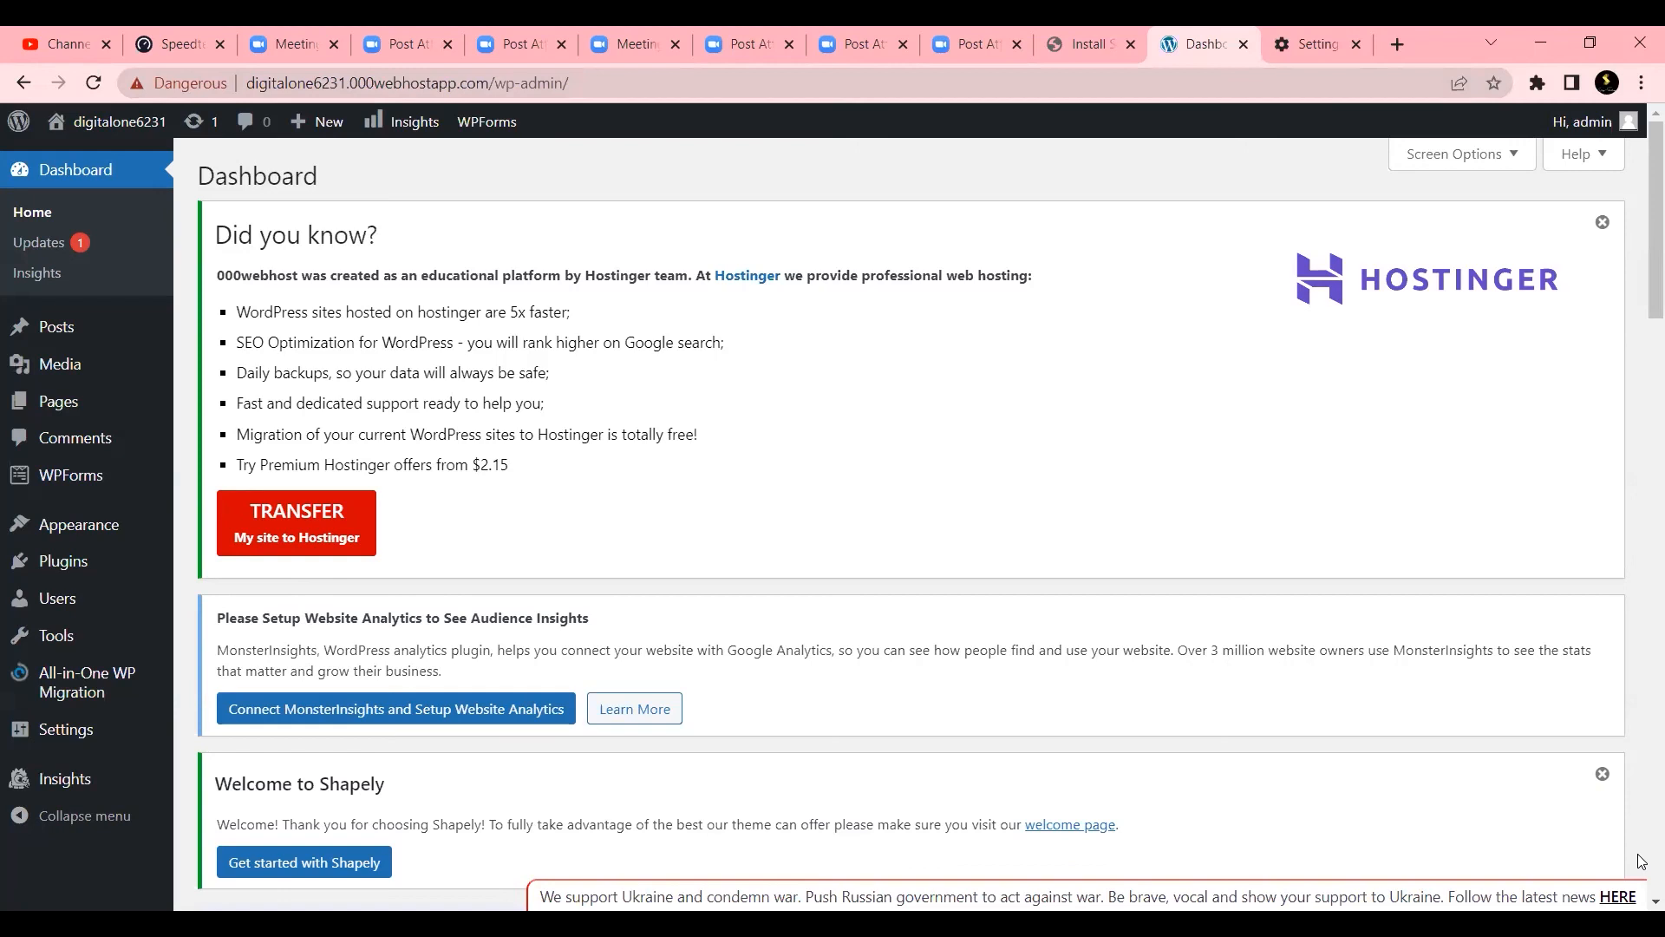
pyautogui.scroll(-8, 1638, 865)
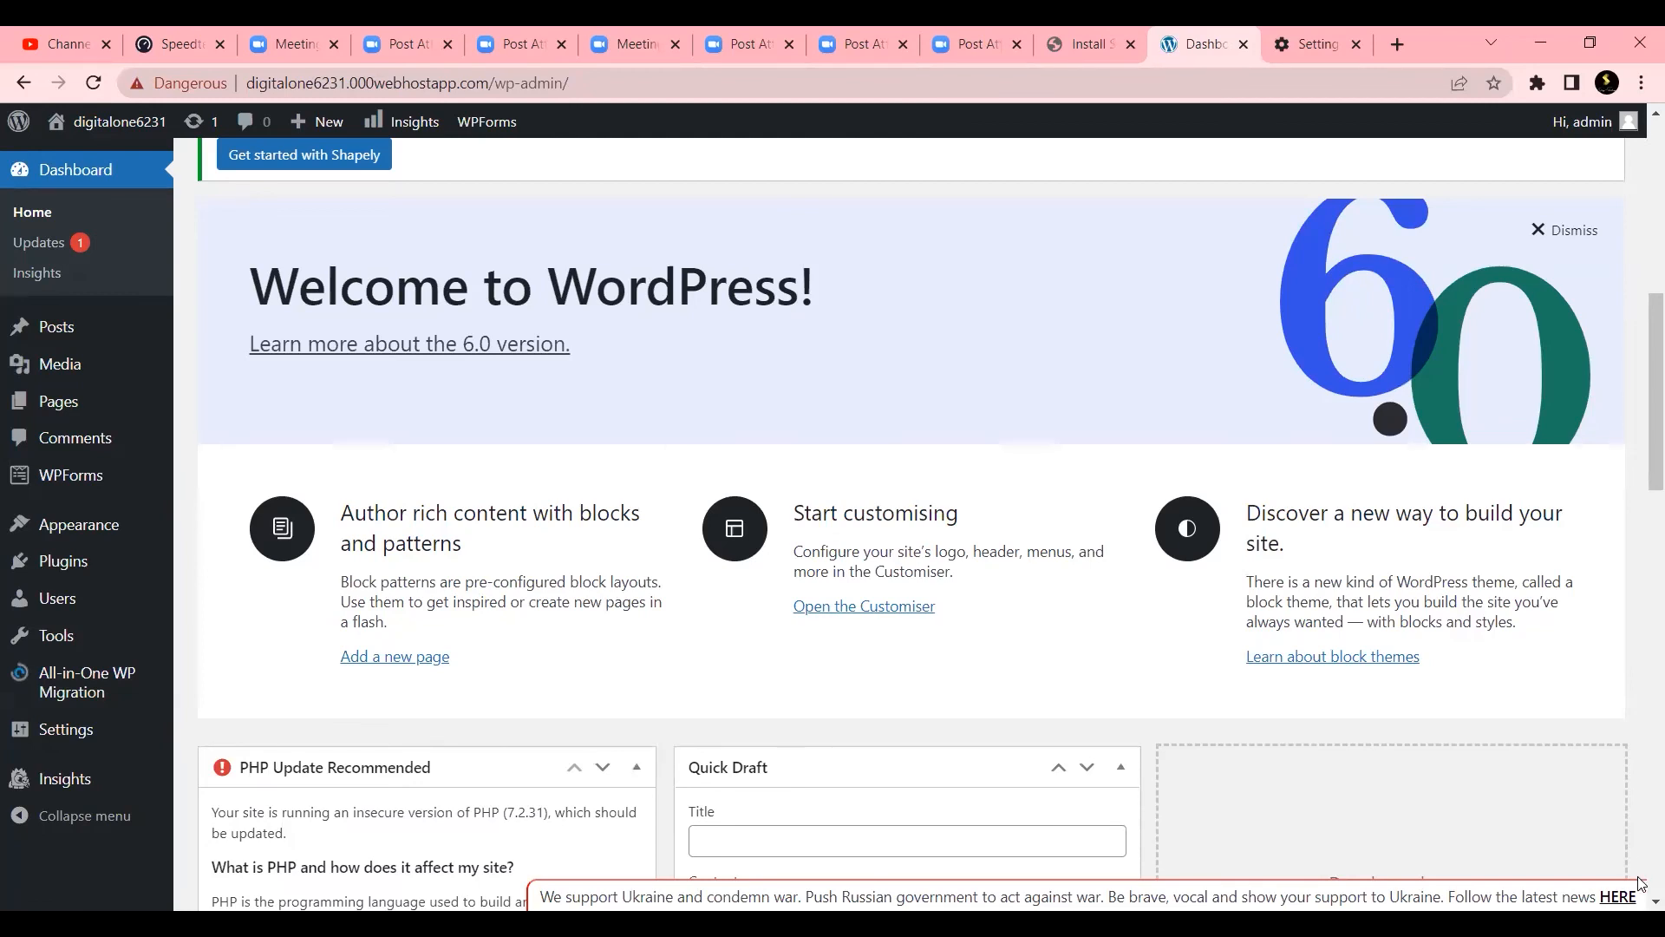
pyautogui.scroll(-8, 1642, 876)
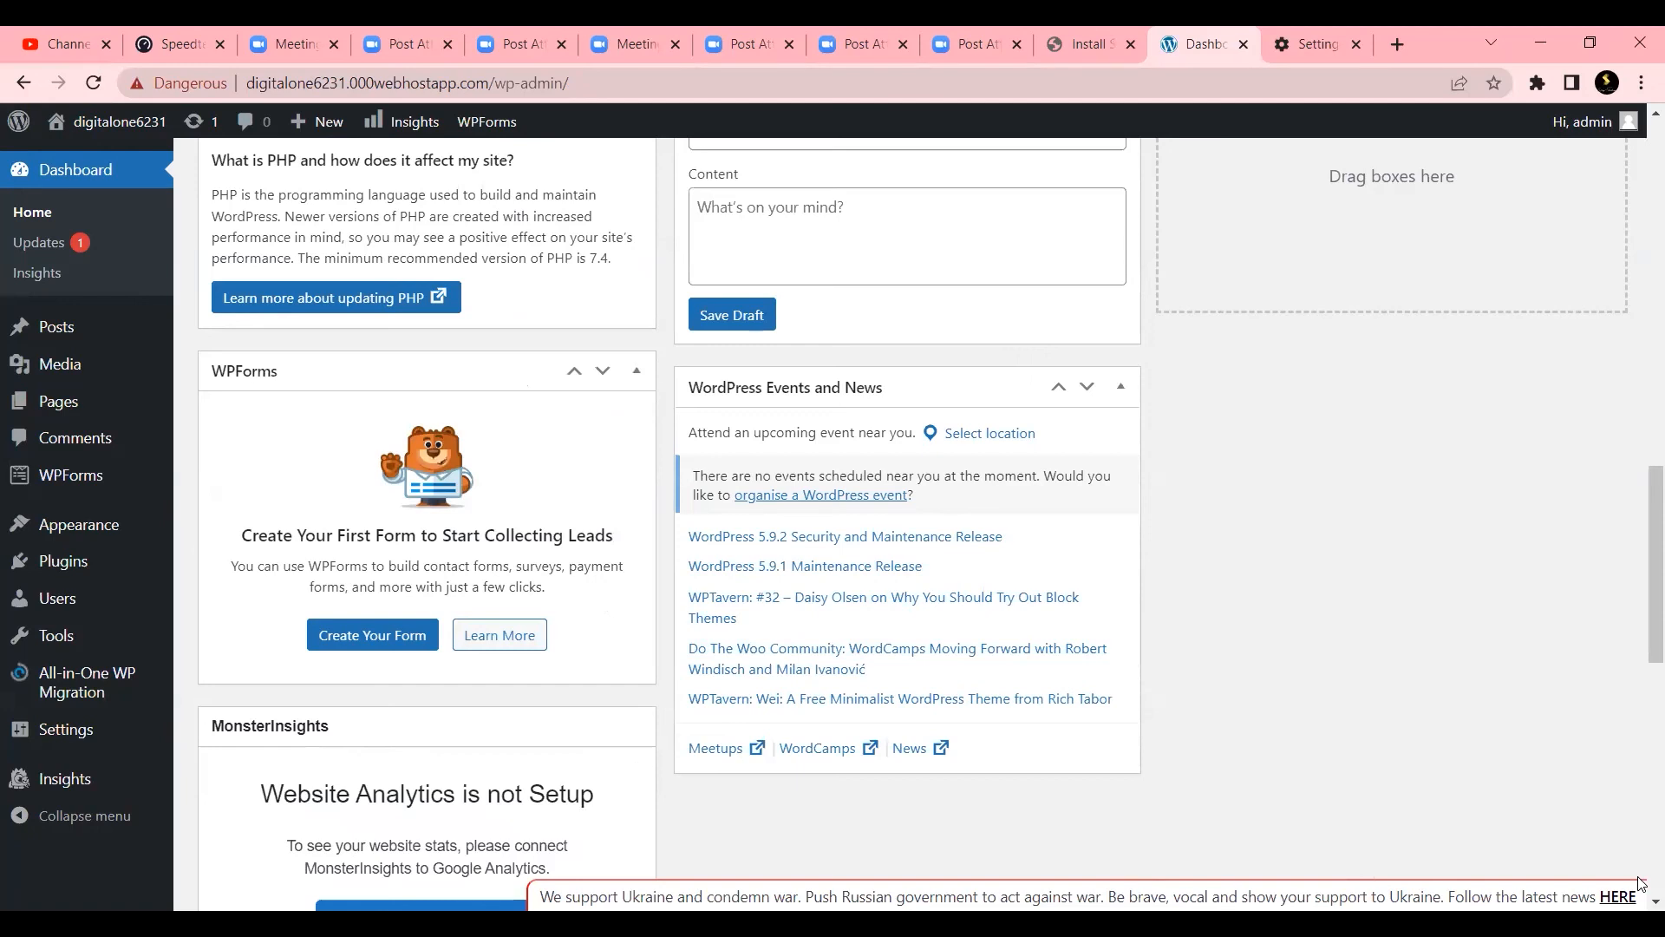
pyautogui.scroll(-8, 1641, 883)
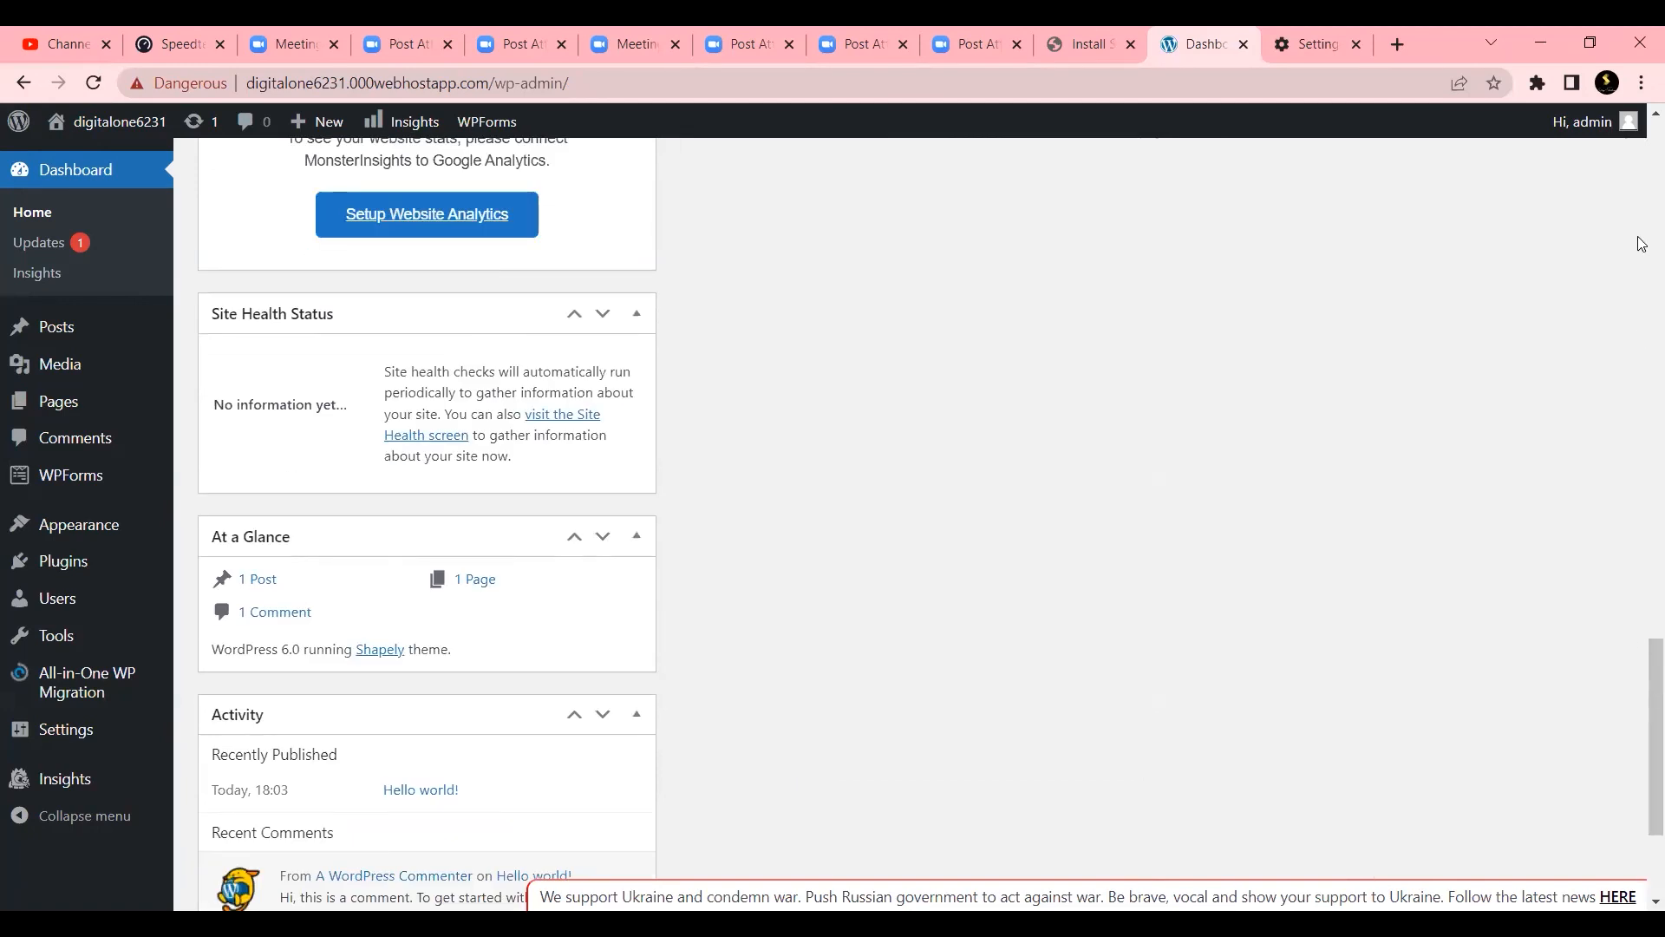
pyautogui.scroll(8, 1641, 182)
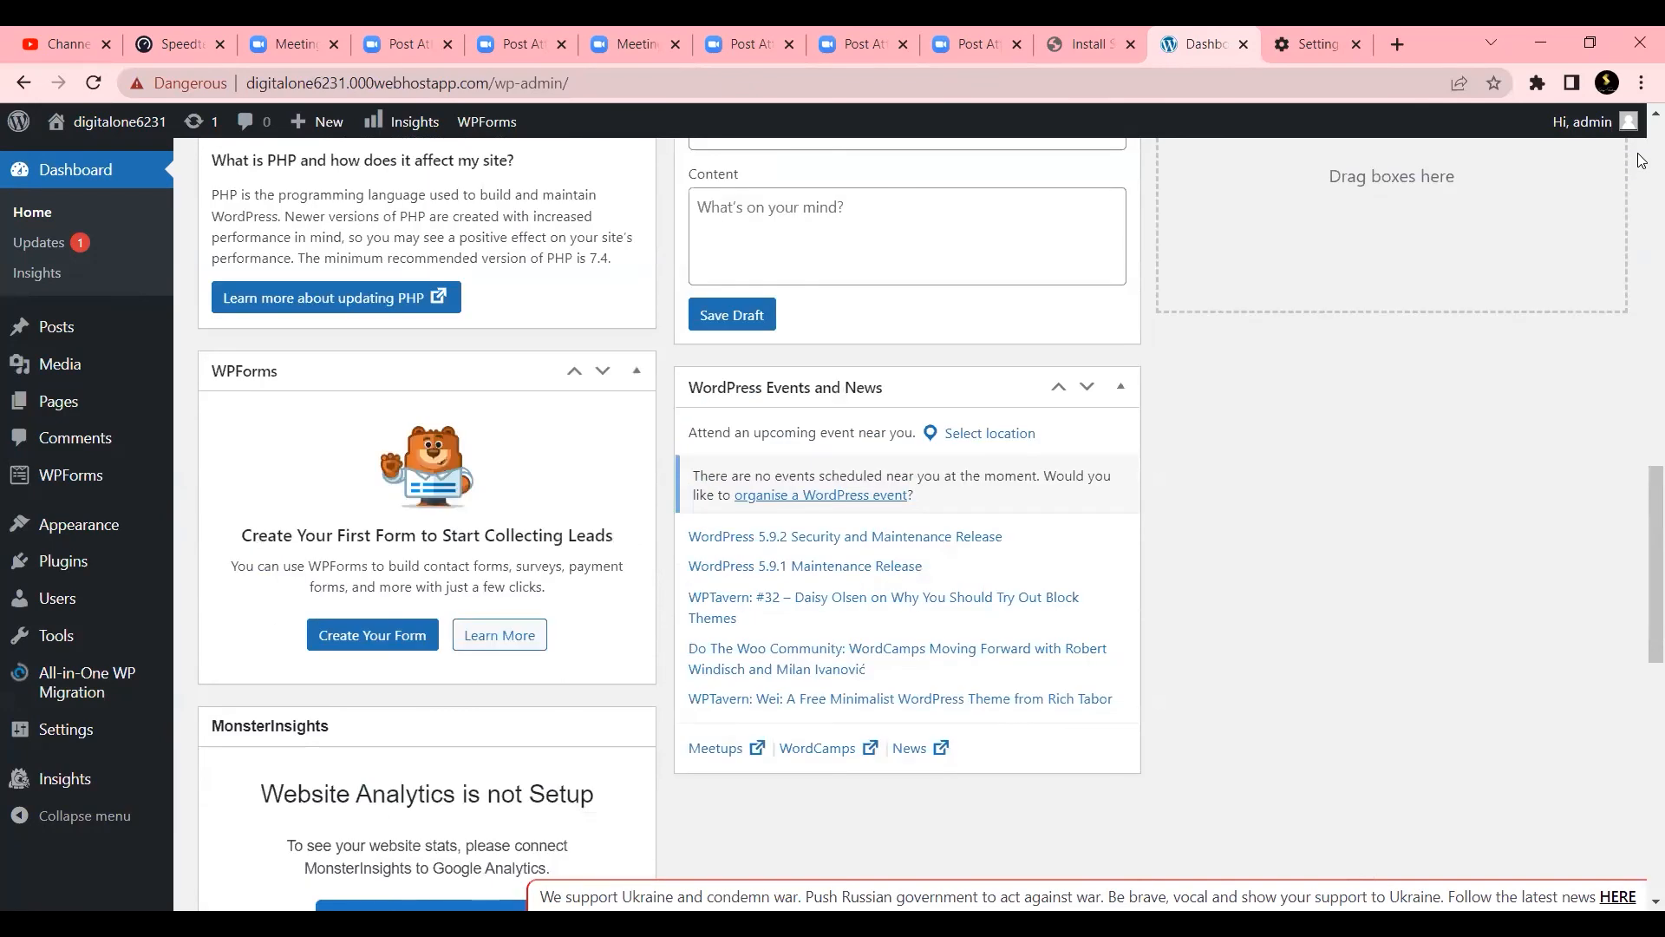
pyautogui.scroll(15, 1641, 145)
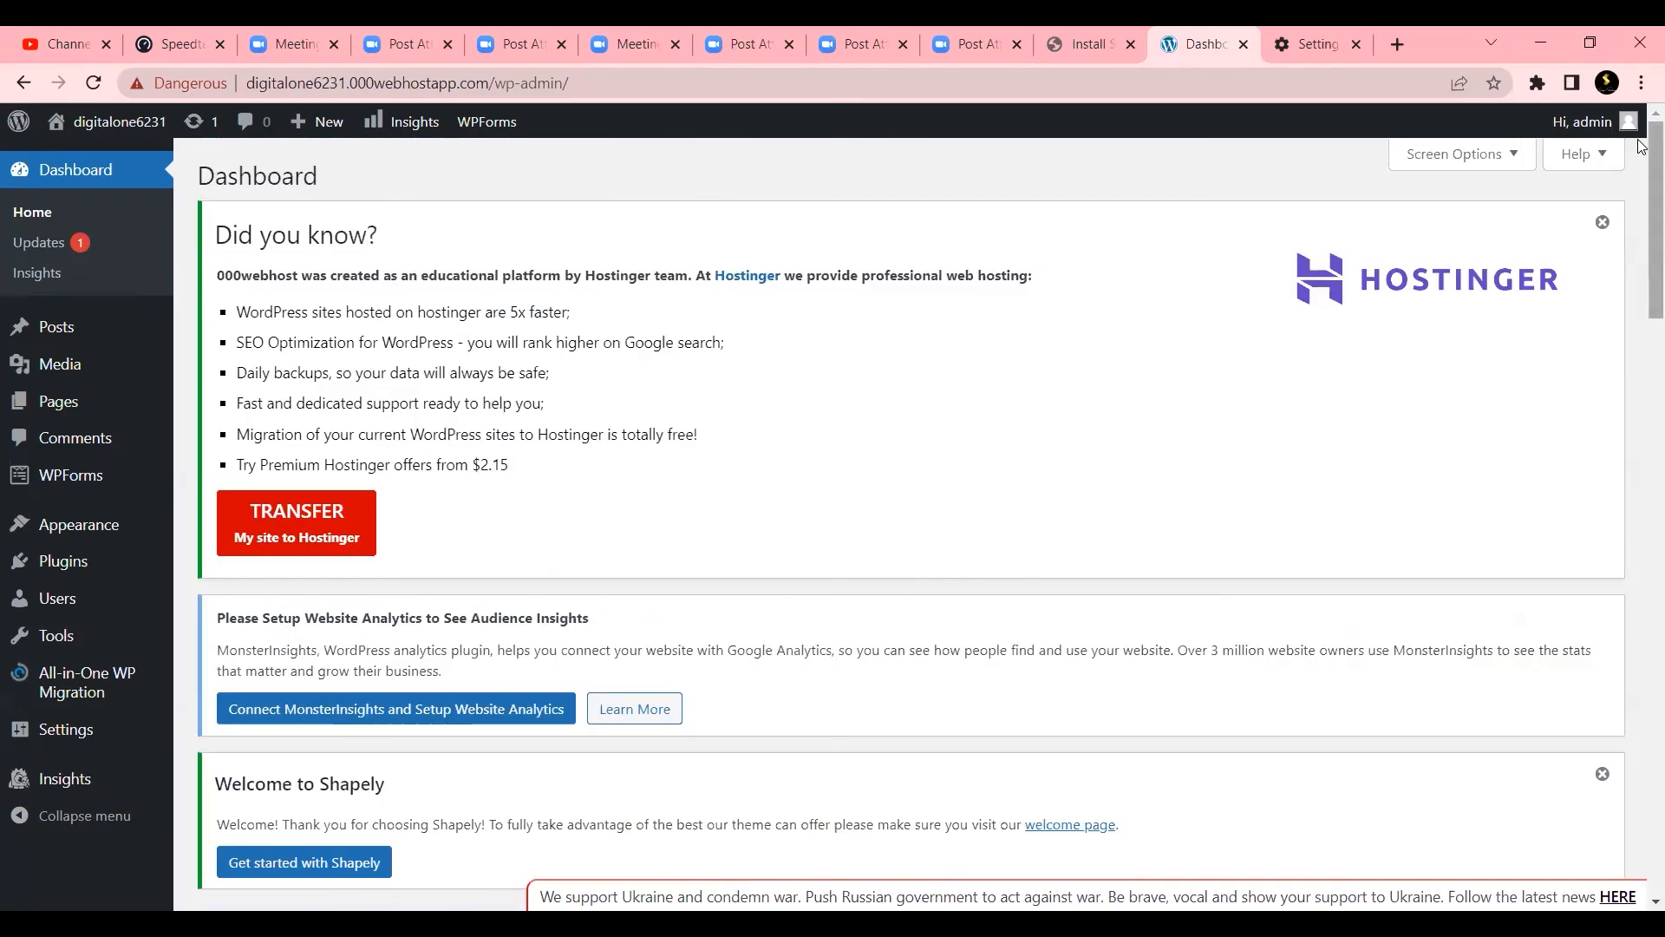